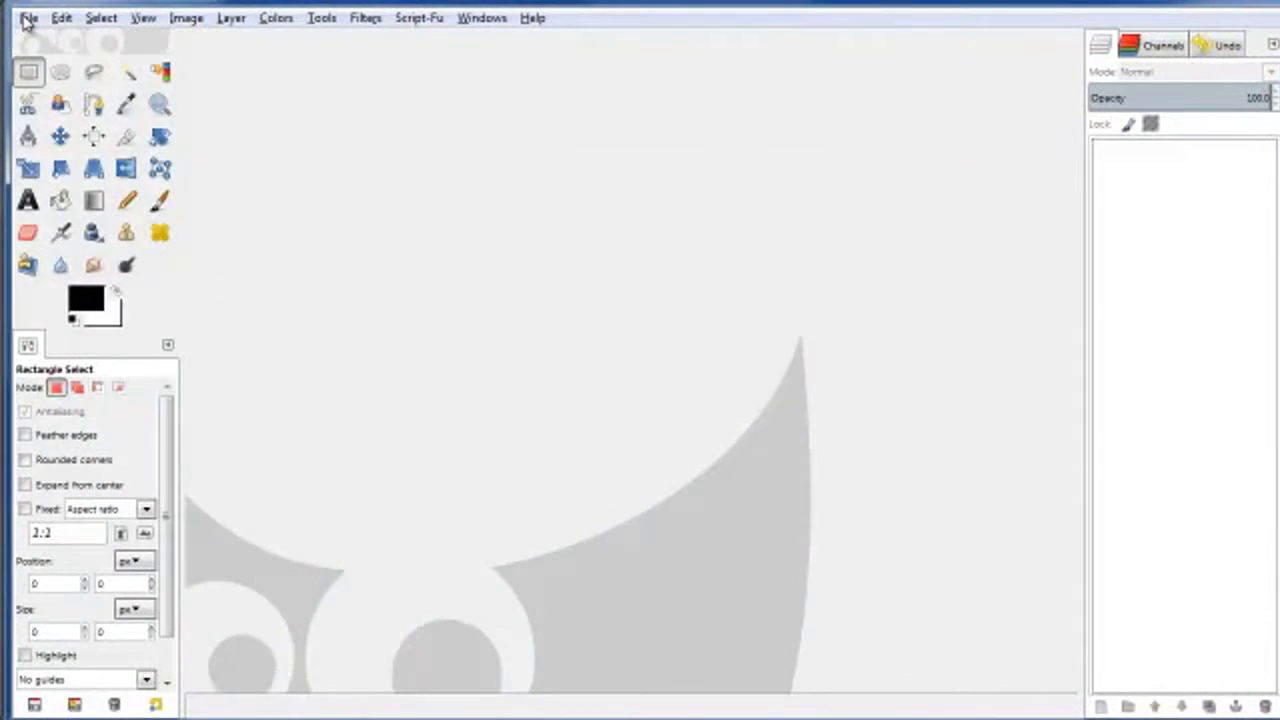
Step: Create a new 640 × 400 px RGB image at 72 ppi, filled with the background color
click(27, 20)
click(36, 46)
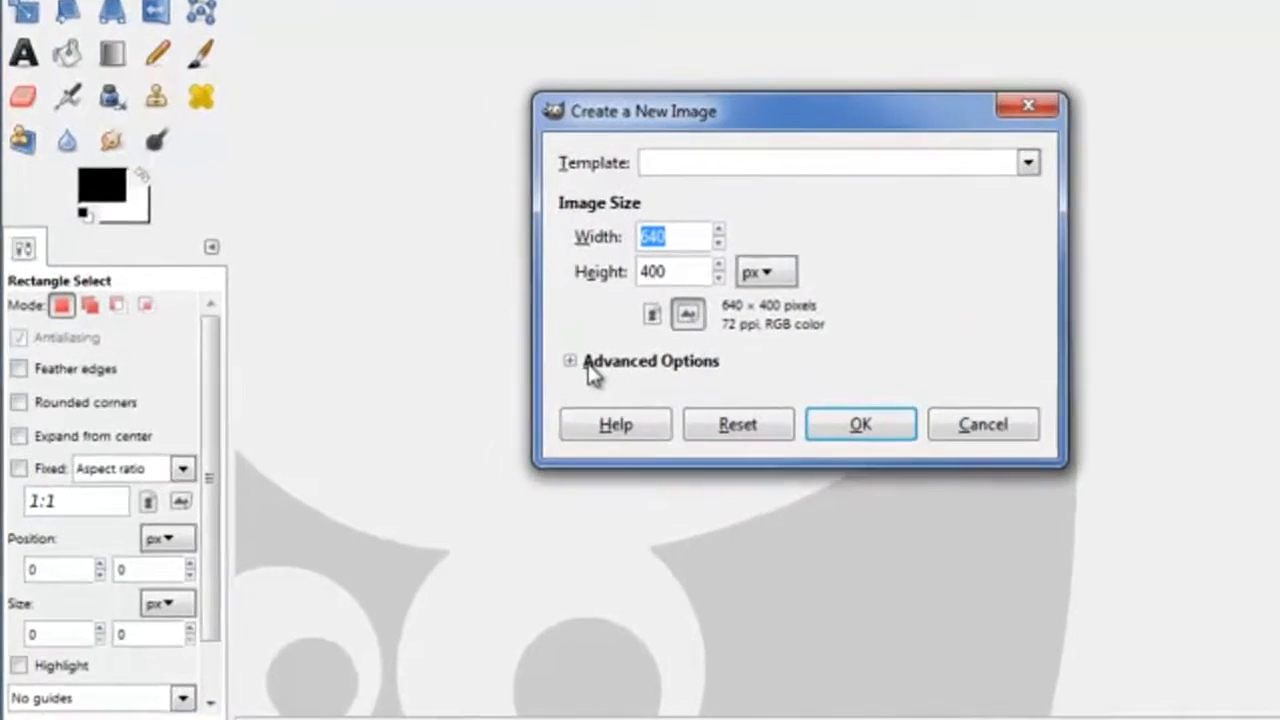
click(589, 366)
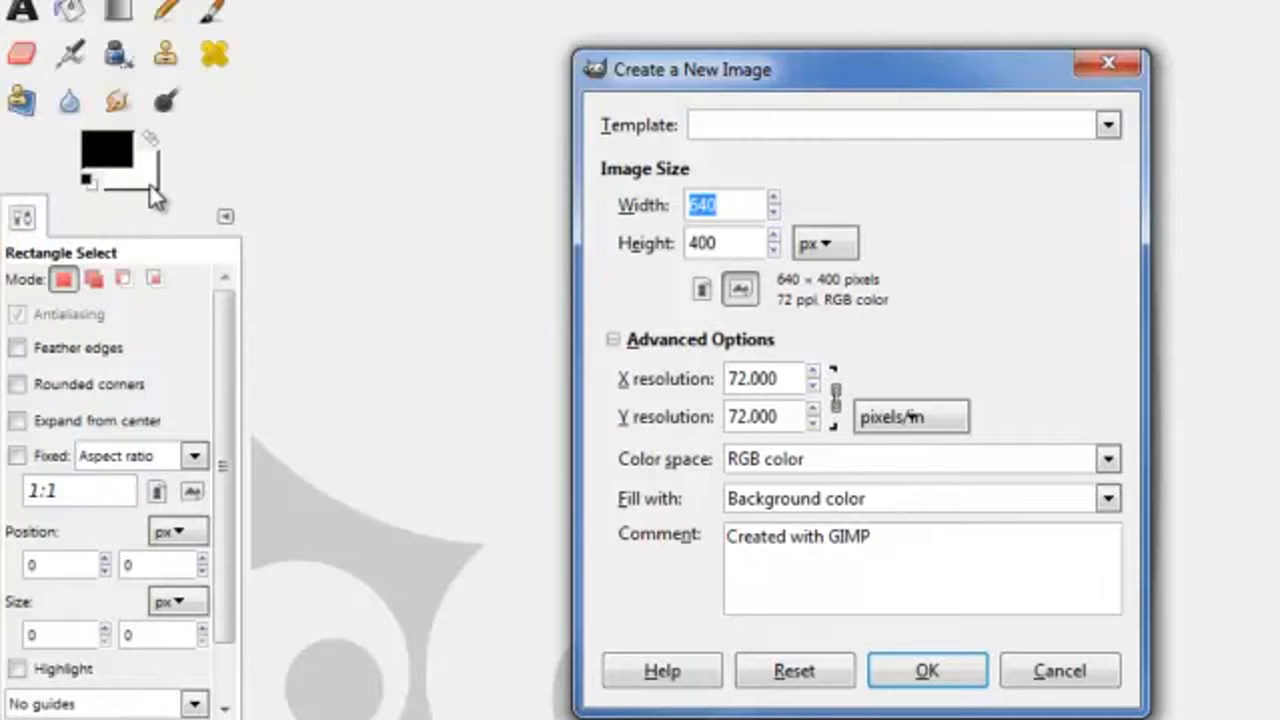
click(1107, 499)
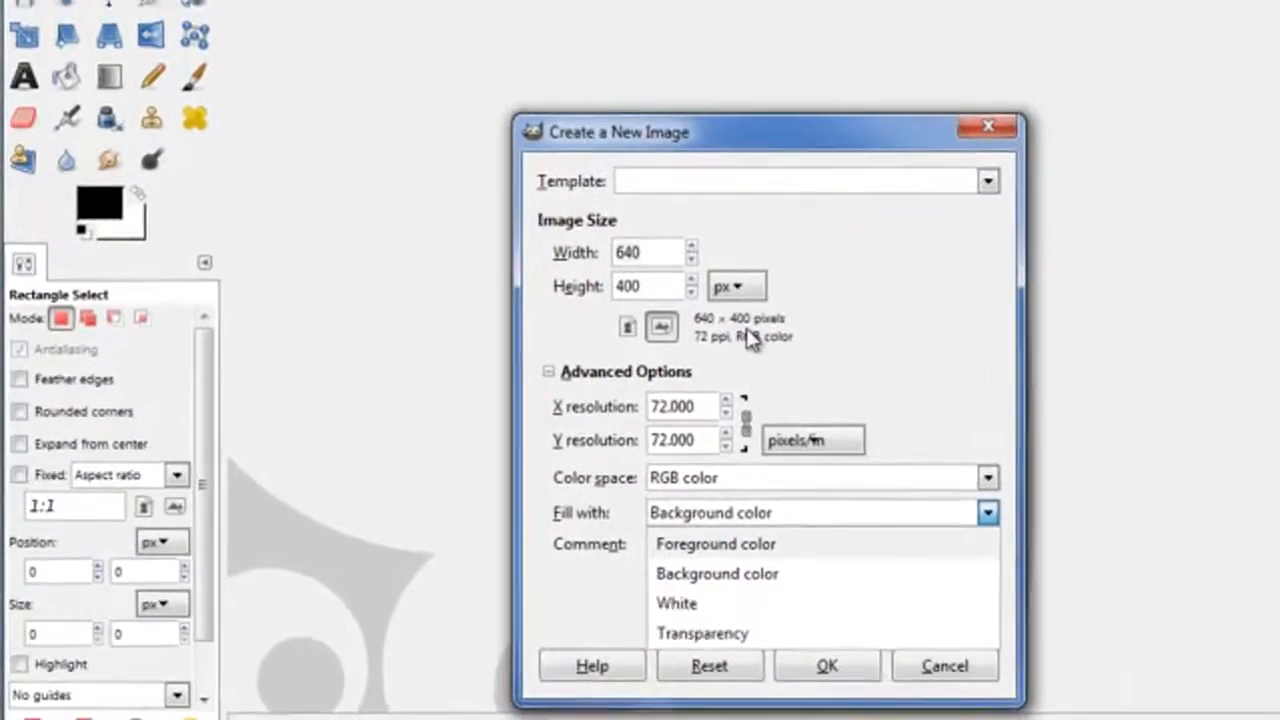
click(658, 238)
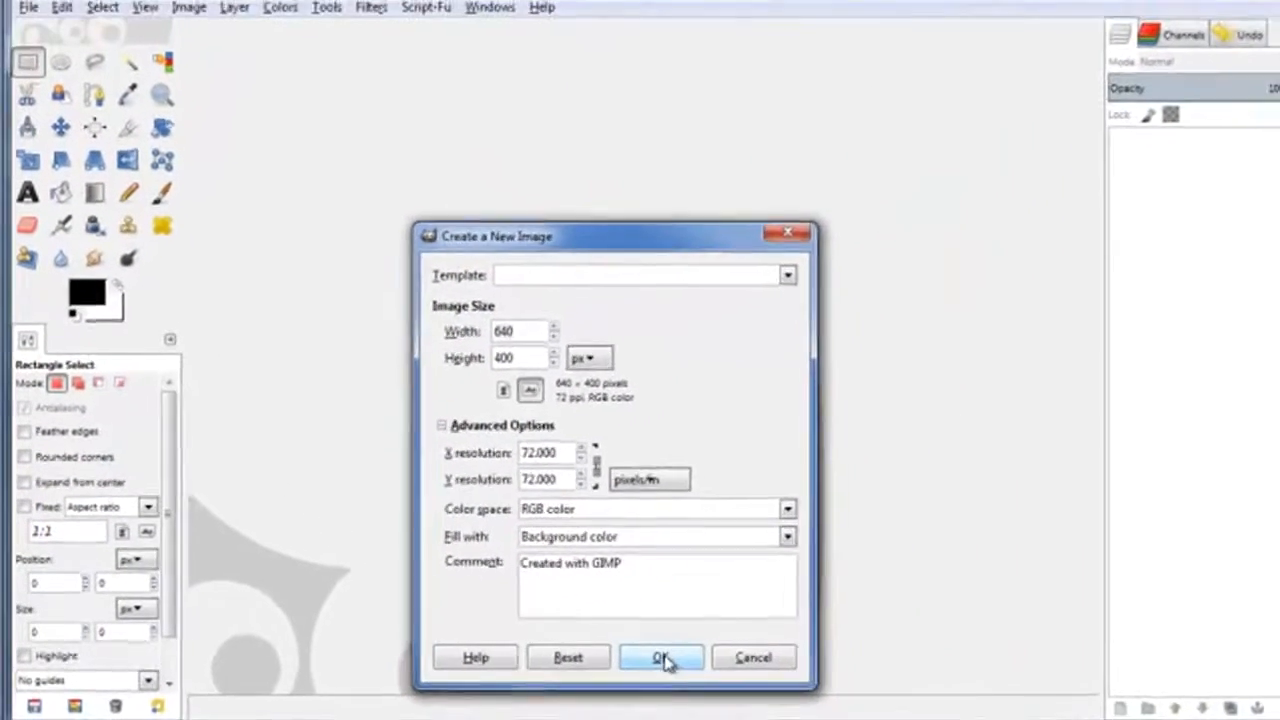
click(662, 658)
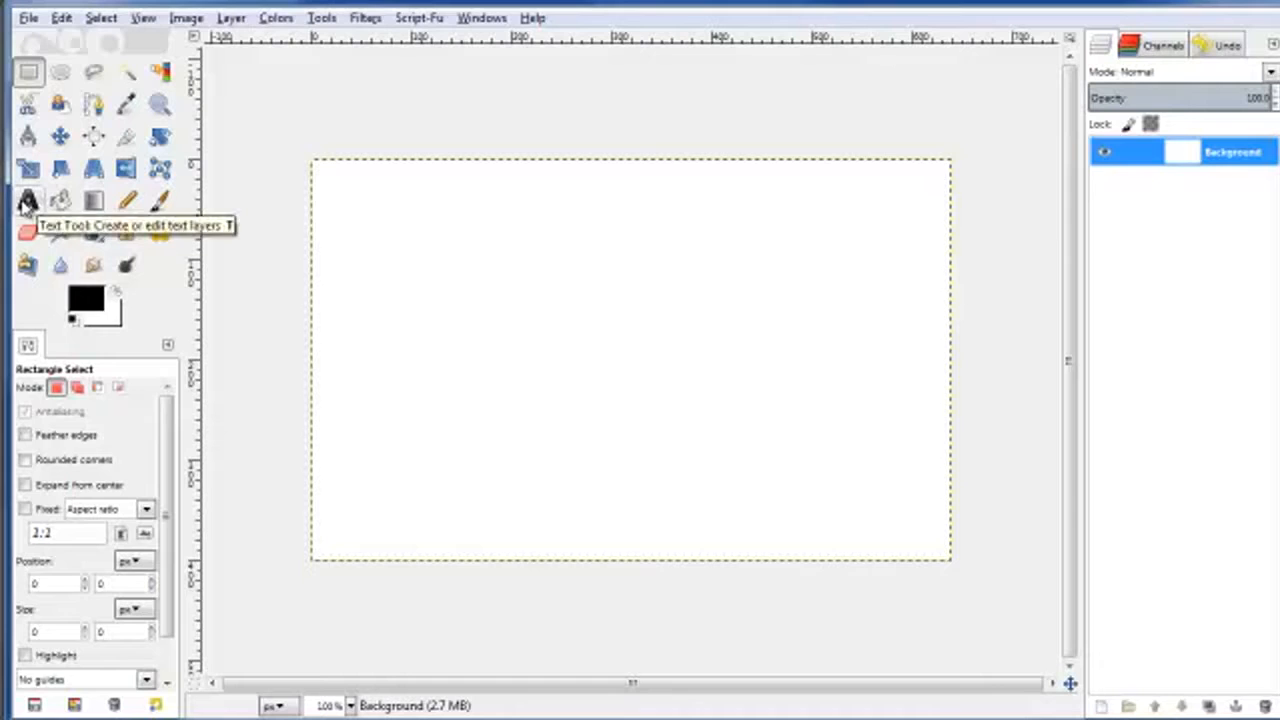
Step: Set up the Text tool with the Sans Bold font at a size of 100 px
click(27, 202)
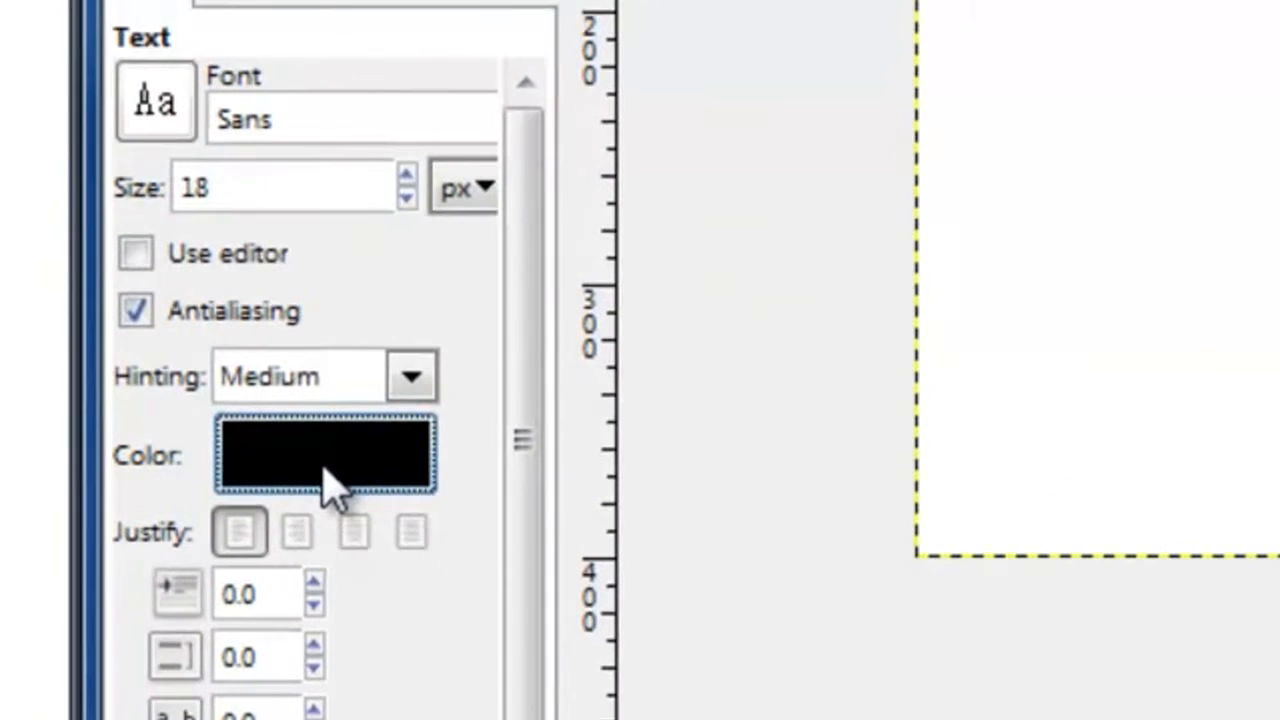
click(153, 113)
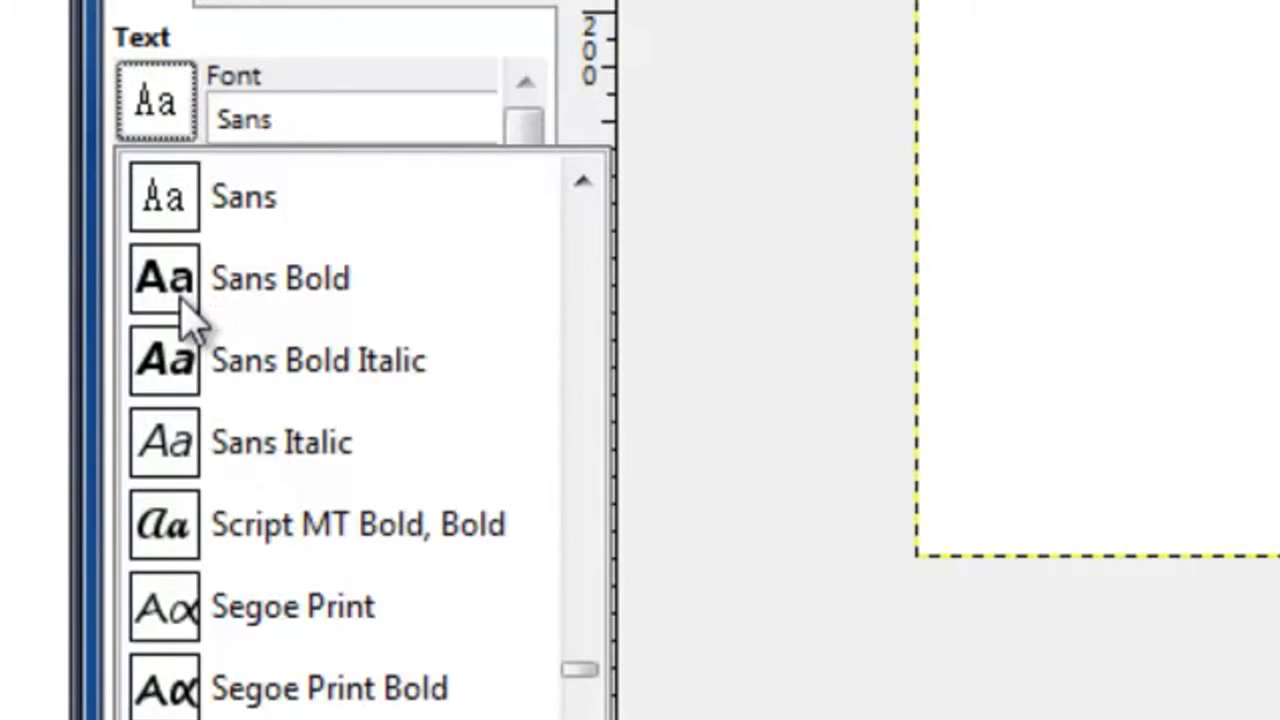
click(265, 290)
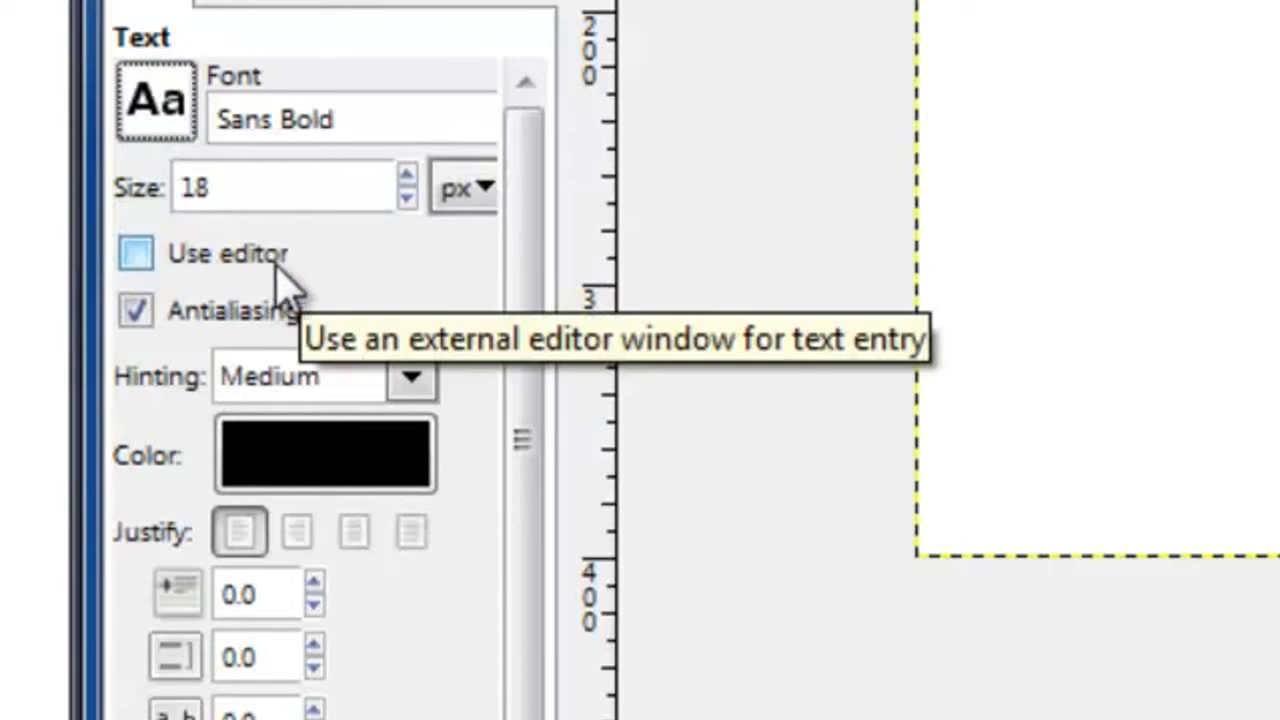
drag(191, 186, 234, 190)
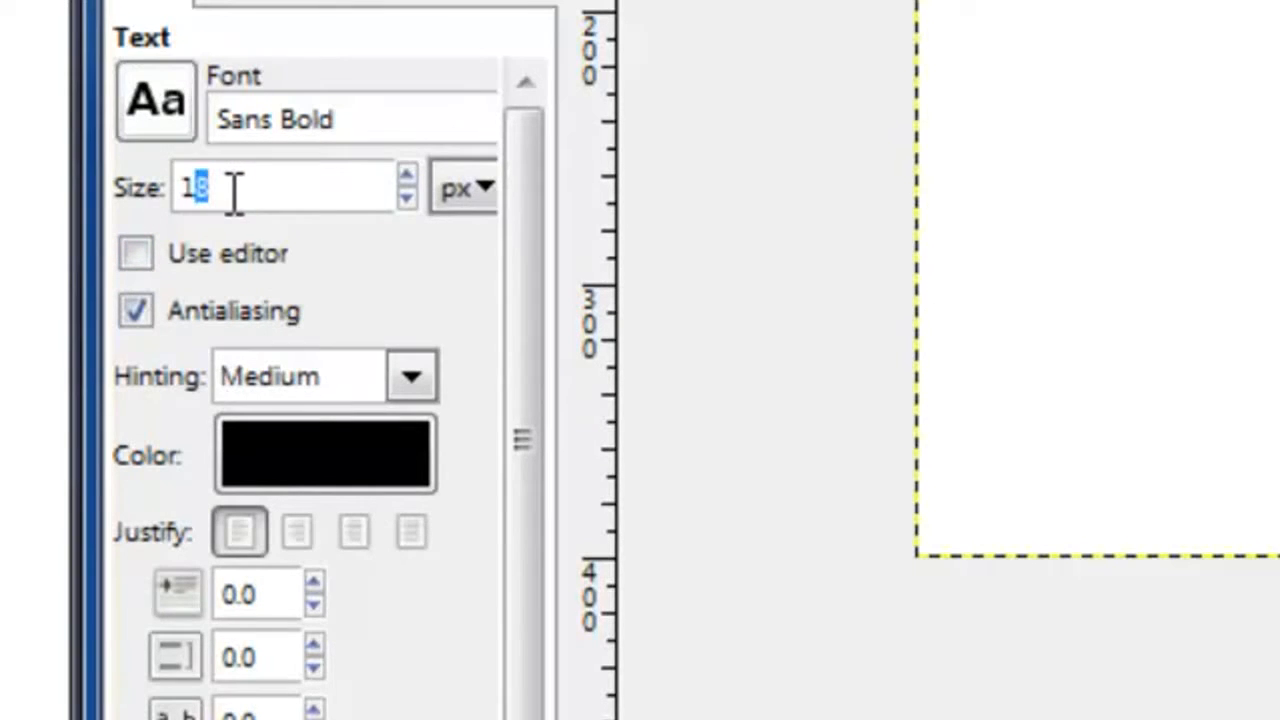
text(00)
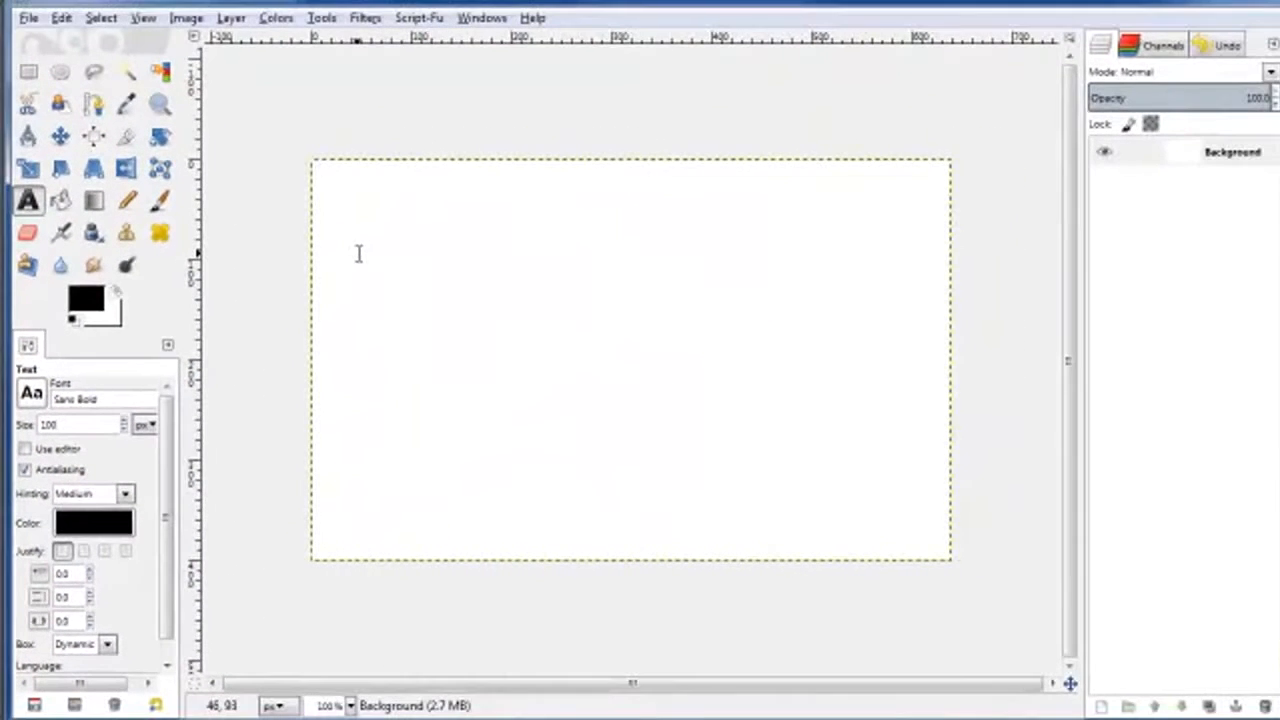
Step: Draw a text box about 556 × 118 px across the upper middle of the canvas and enter "My Text"
click(568, 77)
drag(357, 252, 918, 379)
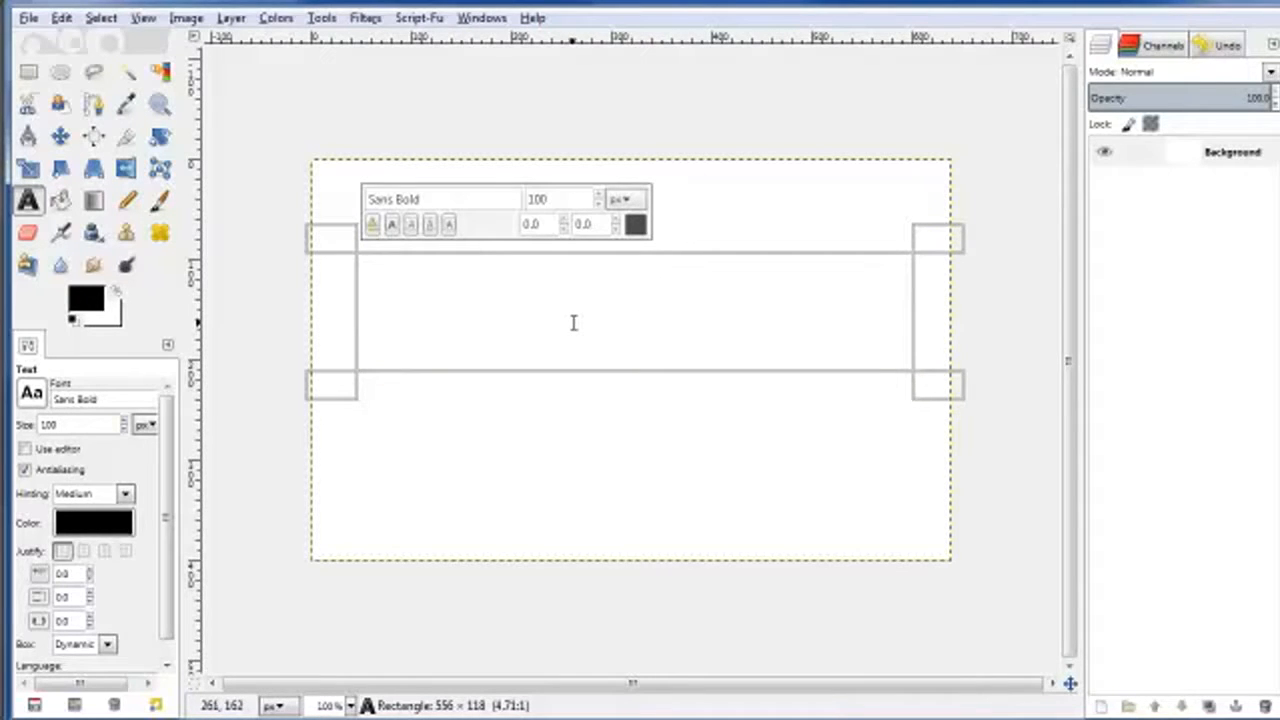
text(My Text)
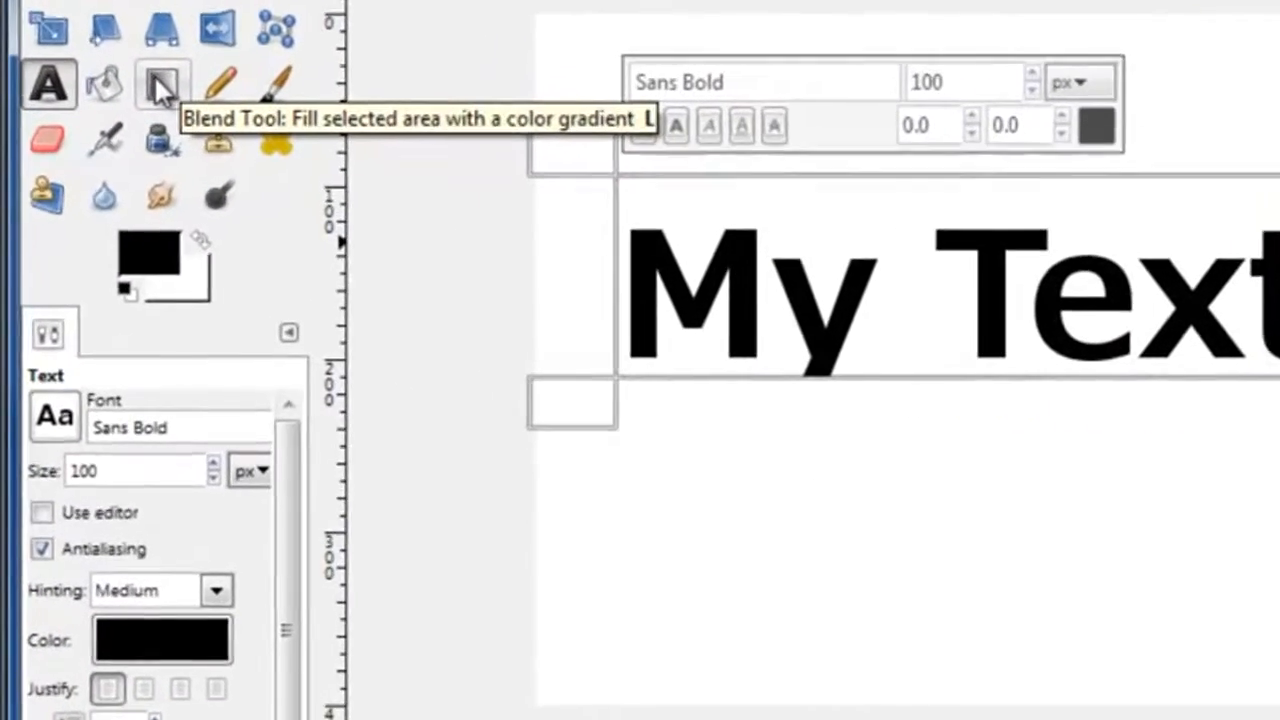
Step: Activate the Blend tool with the FG to BG gradient and set the foreground color to blue (0000e3)
click(123, 150)
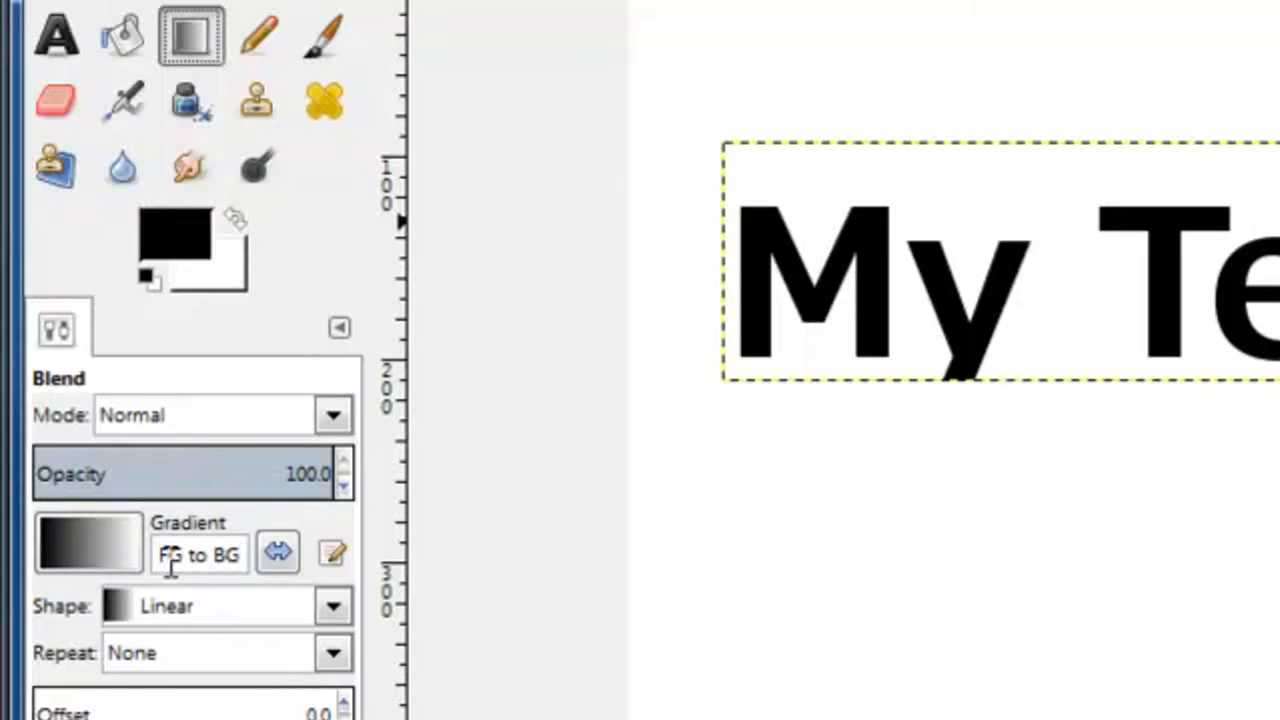
click(274, 556)
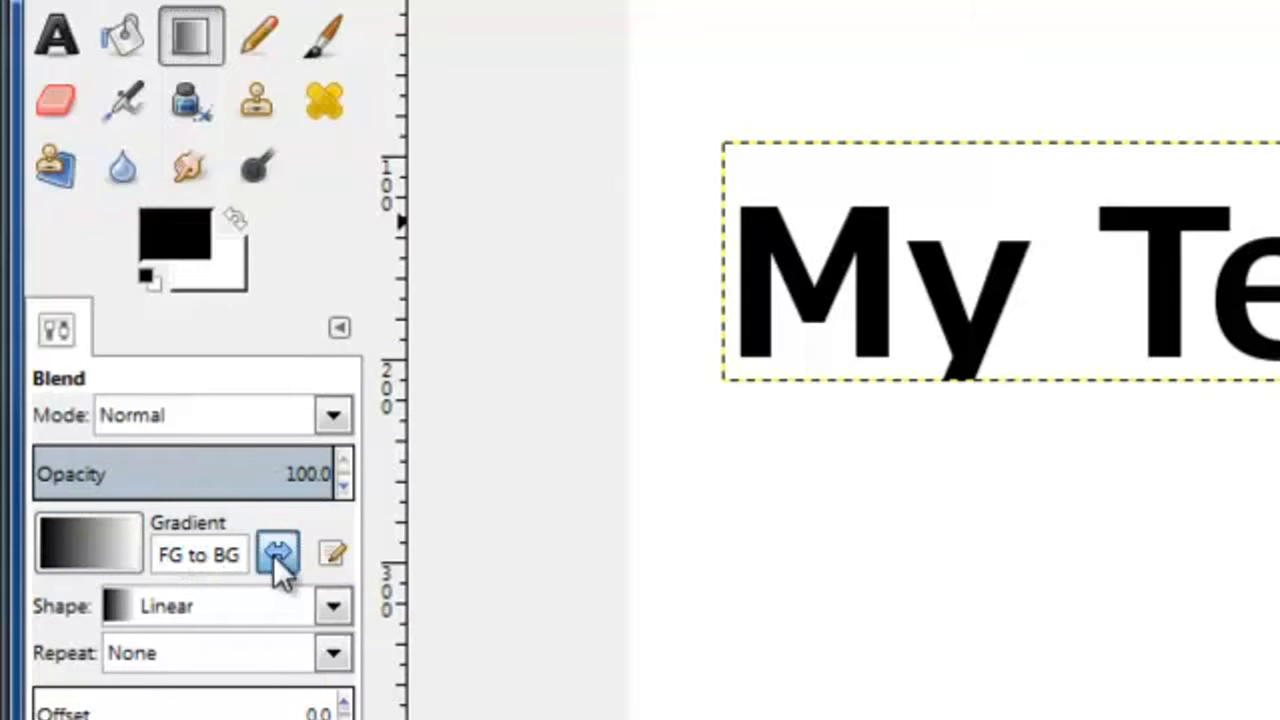
click(274, 556)
click(273, 555)
click(273, 555)
click(175, 235)
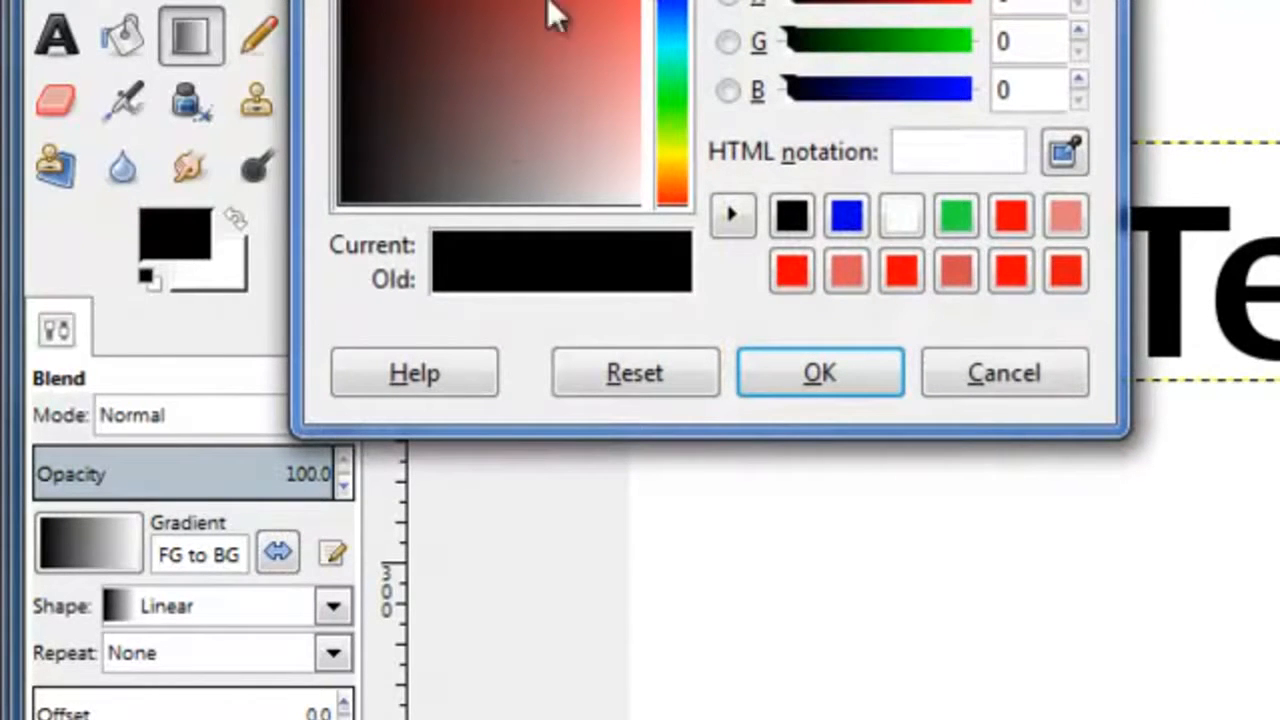
click(849, 217)
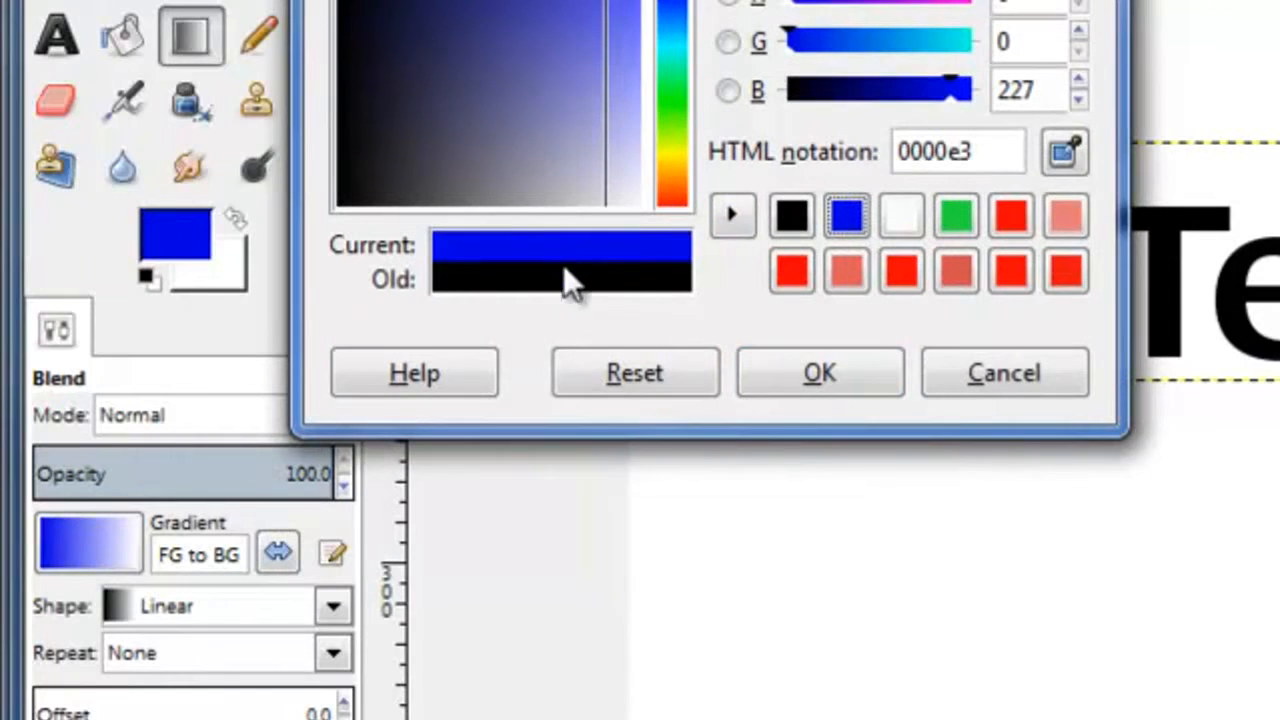
click(818, 378)
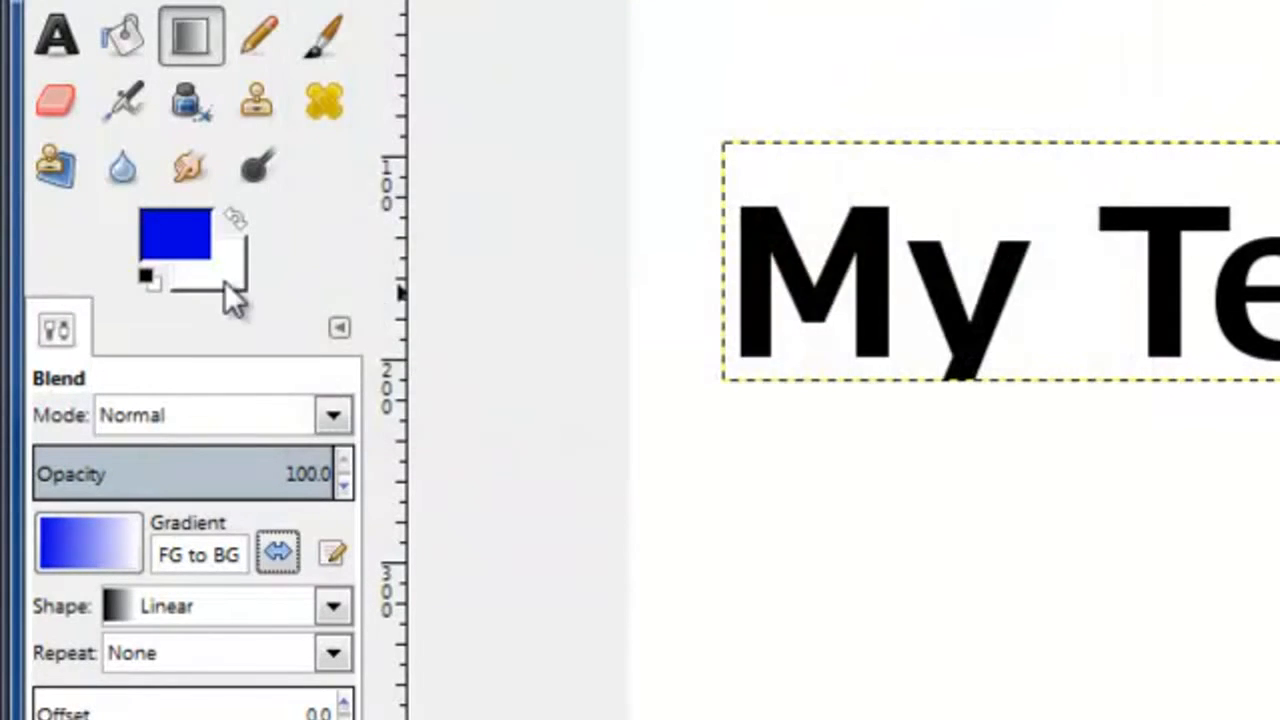
Step: Set the background color to a salmon red (db5d5d) as the gradient's end color
click(216, 277)
click(597, 18)
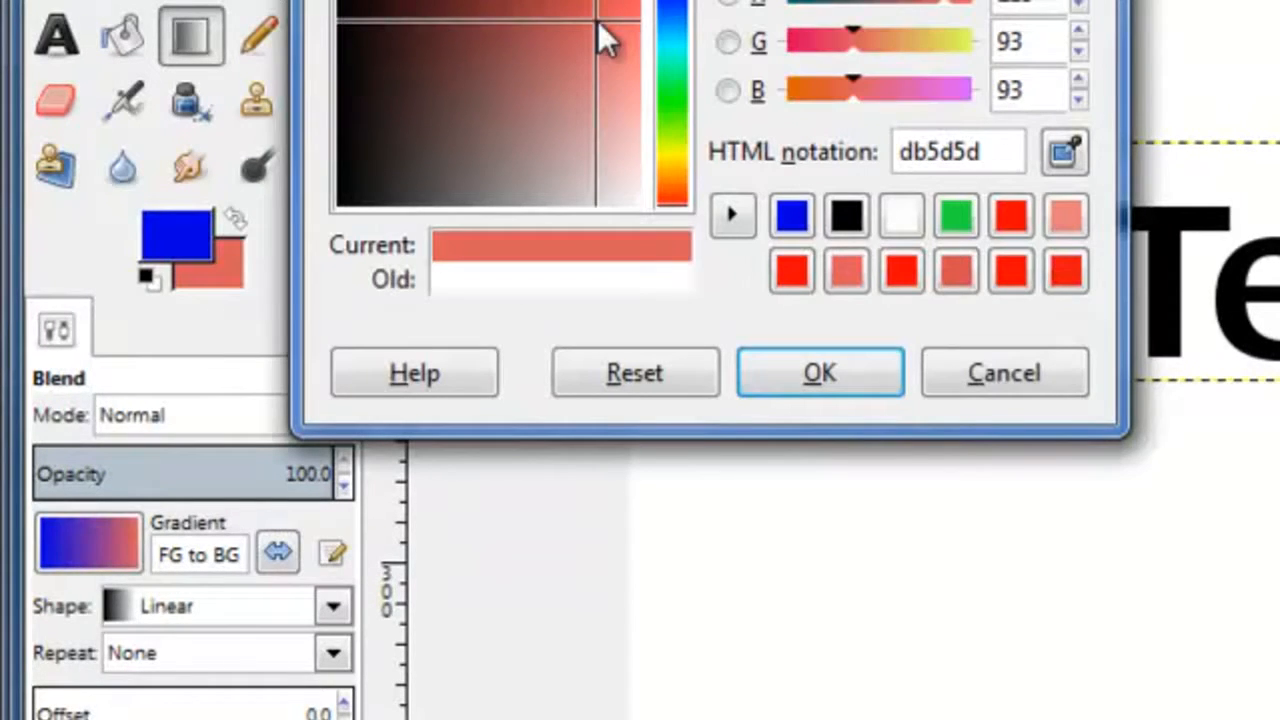
click(816, 376)
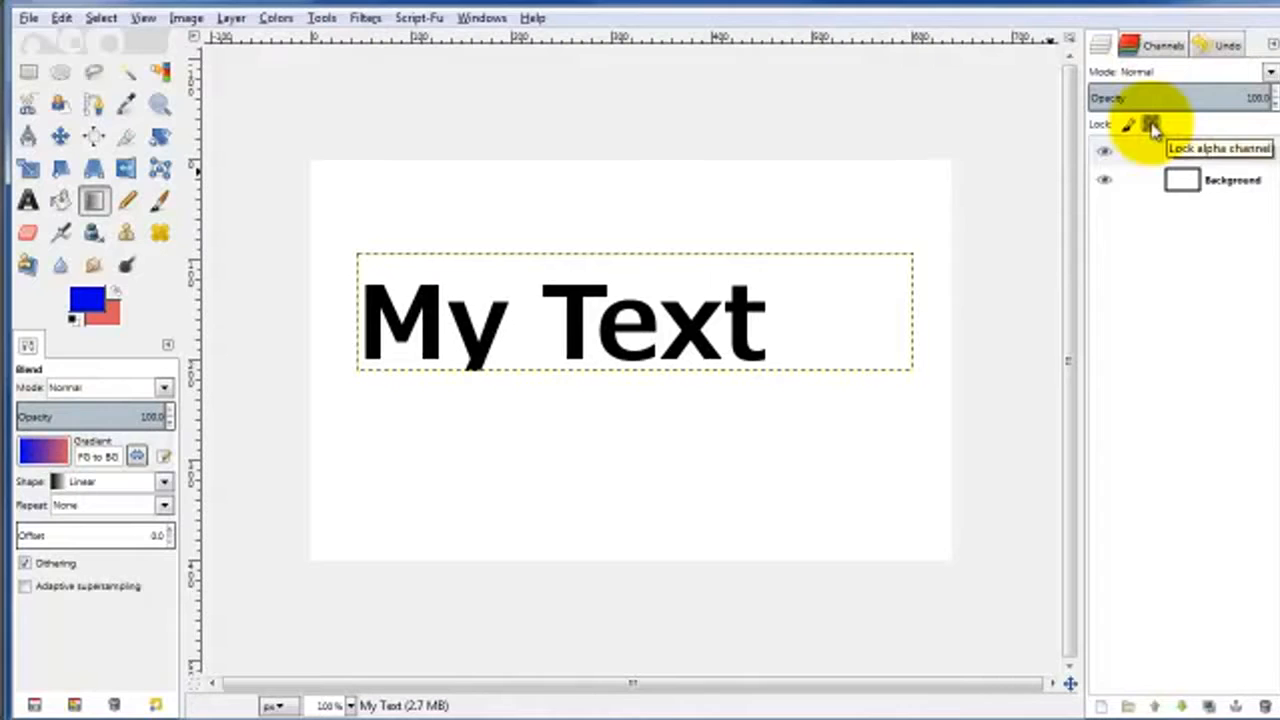
Step: Try a vertical gradient on the My Text layer with its alpha channel unlocked, undo it, and check the undo history
click(1252, 160)
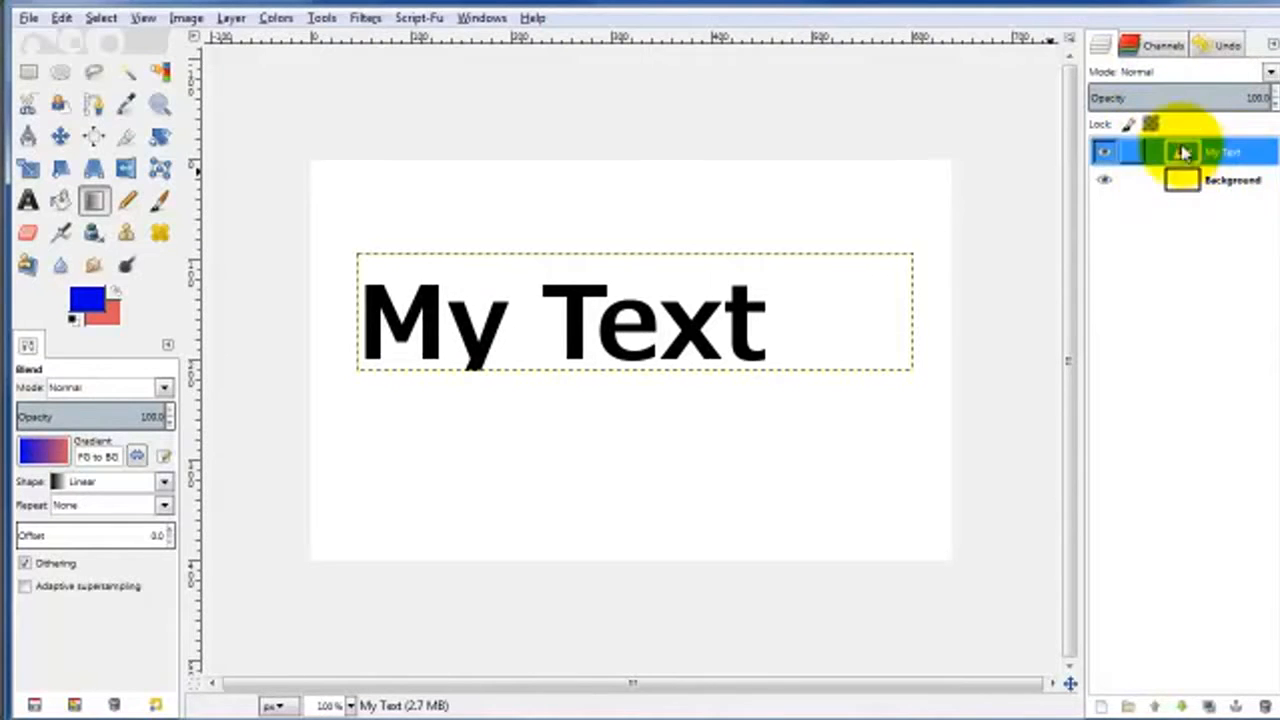
click(1152, 124)
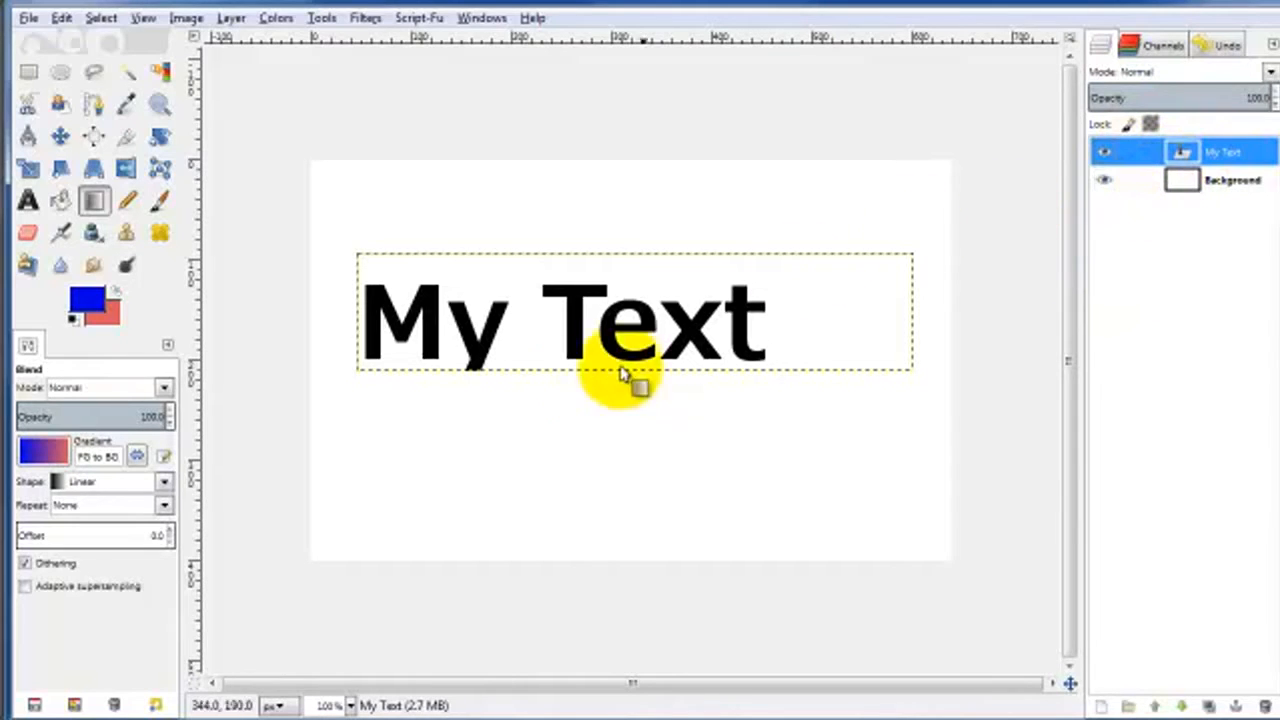
drag(567, 260, 571, 334)
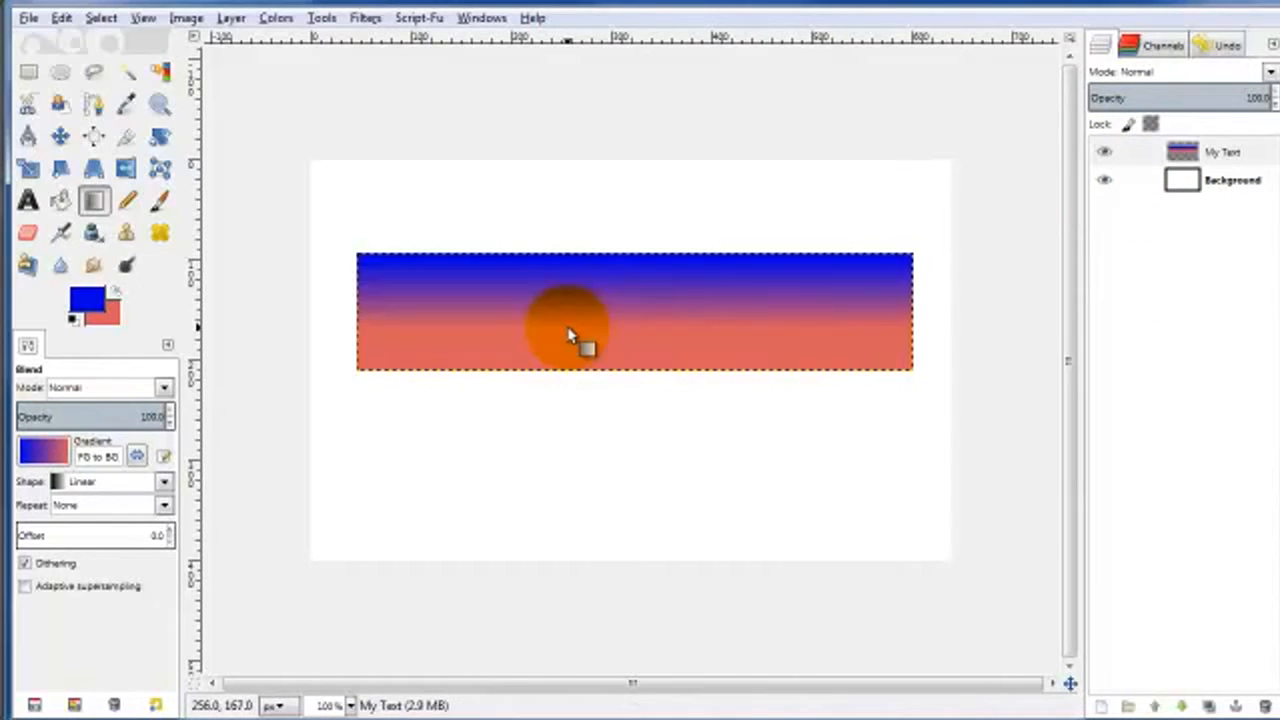
key(ctrl+z)
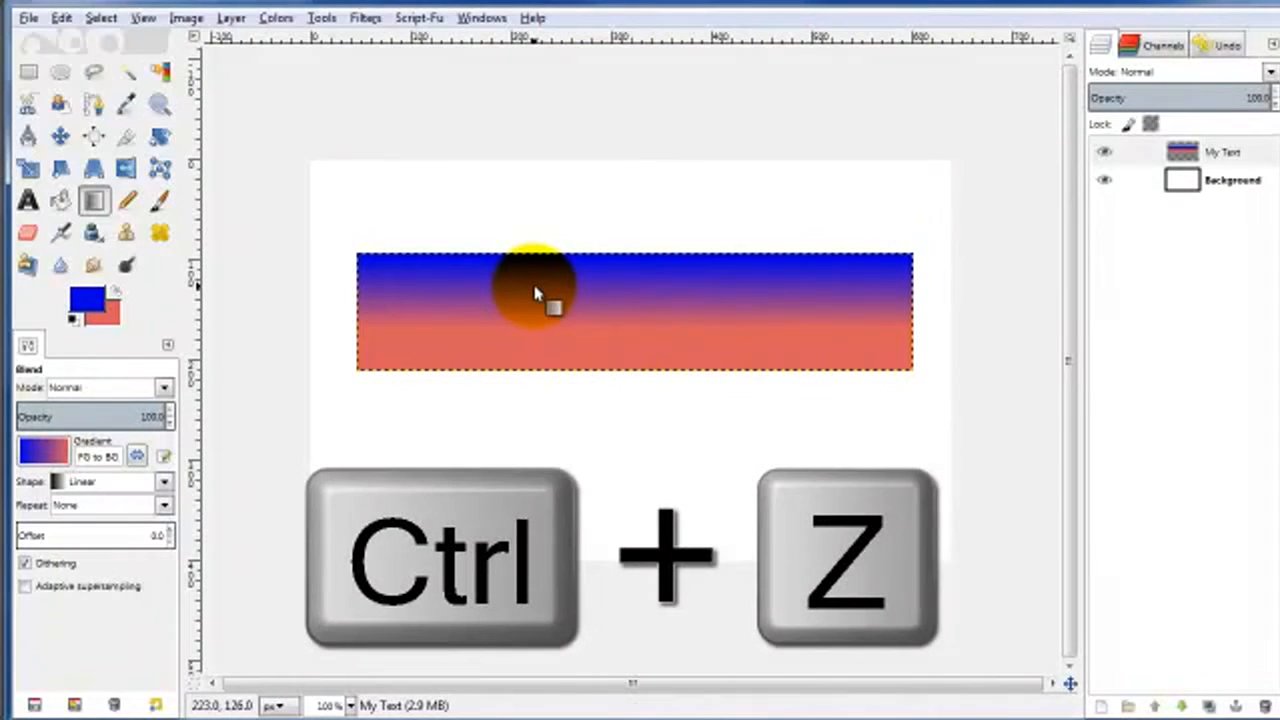
key(ctrl+z)
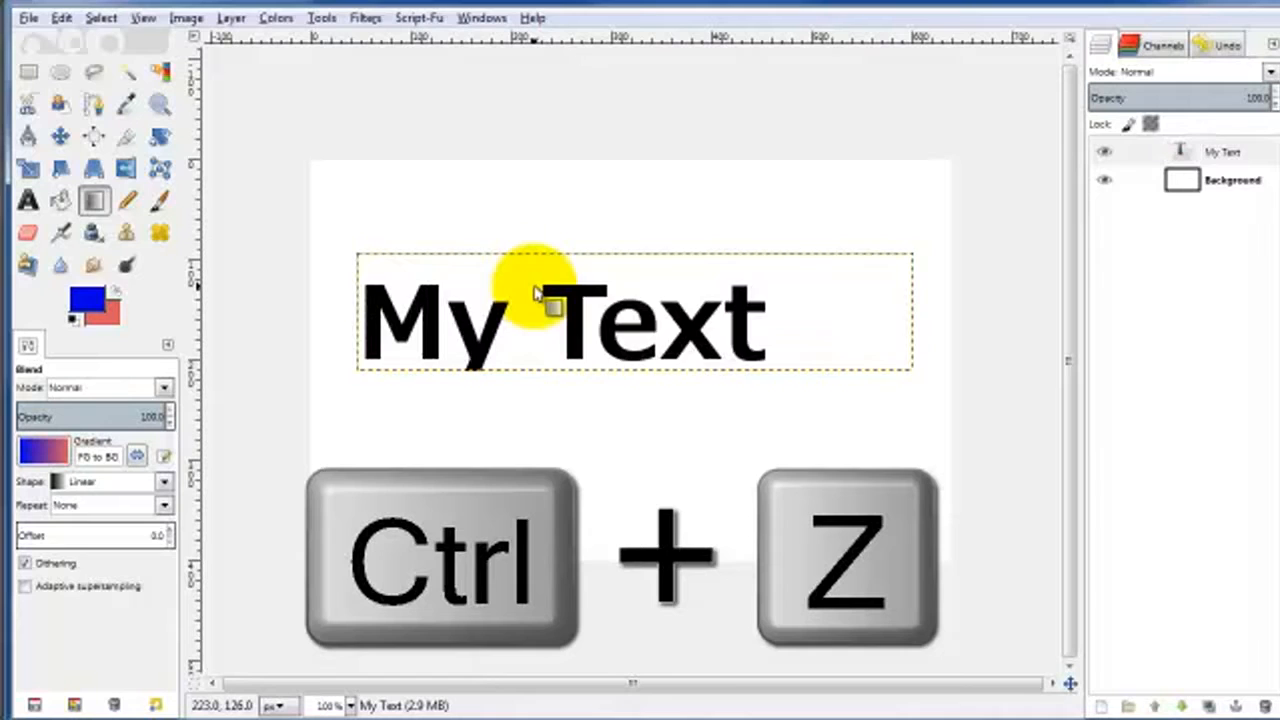
click(1225, 48)
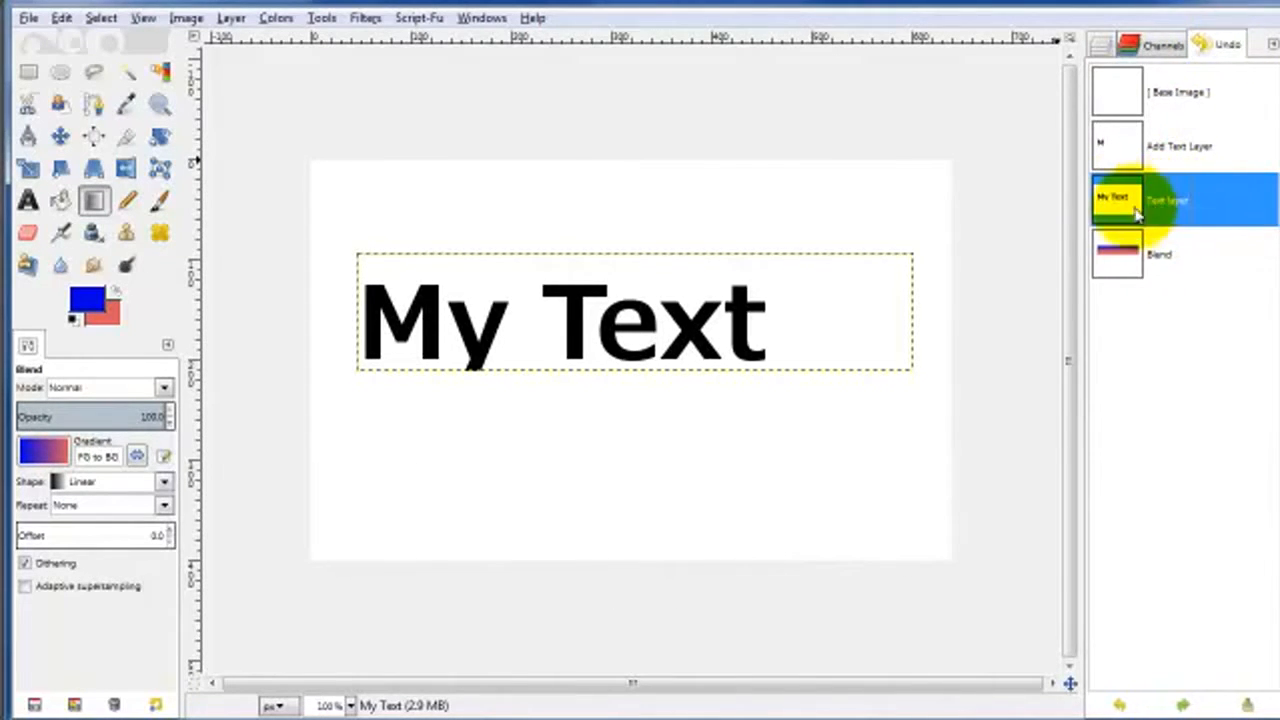
click(1101, 46)
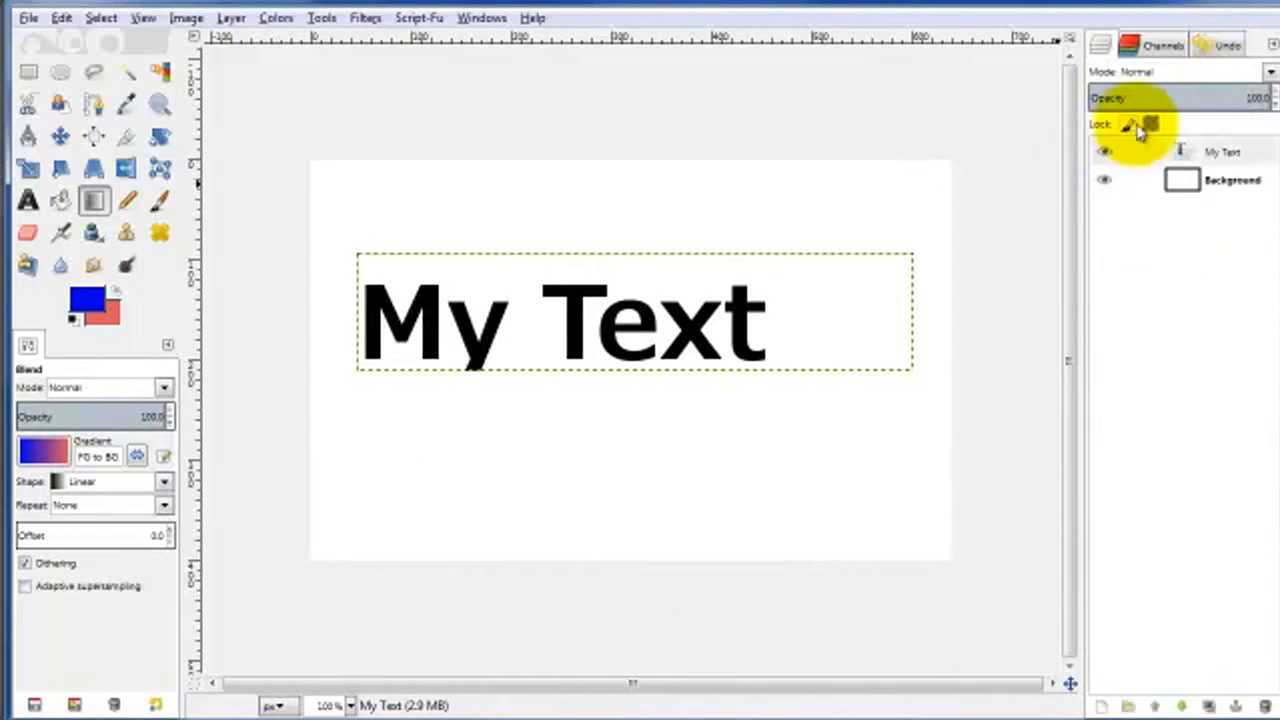
Step: Lock the My Text layer's alpha channel and apply linear gradients in different directions, ending with a short diagonal one across the "x"
click(1152, 124)
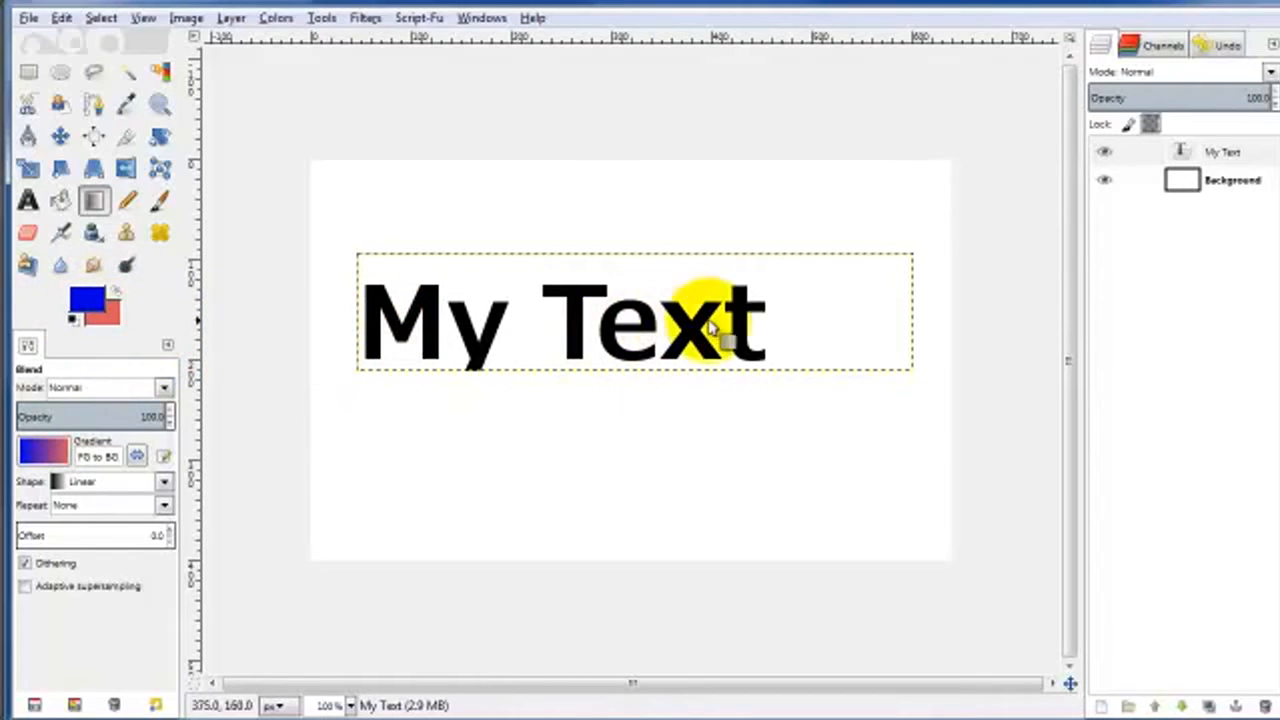
drag(600, 264, 606, 354)
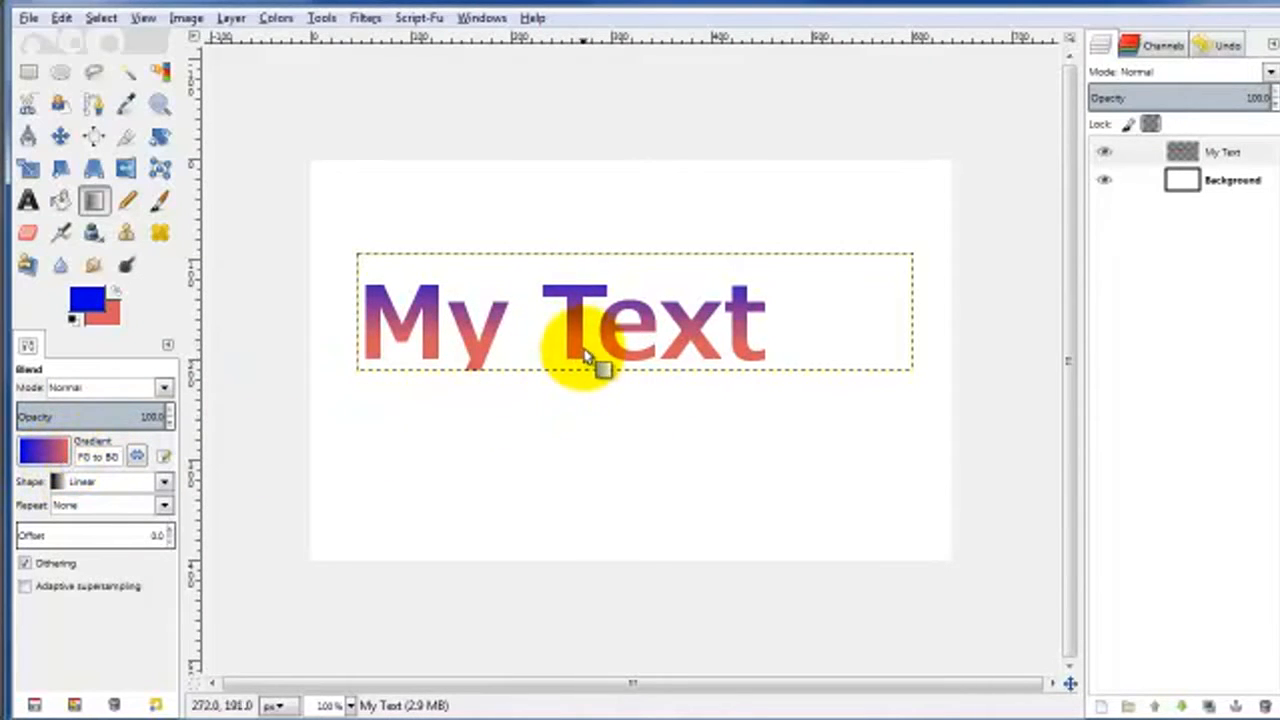
drag(372, 336, 551, 334)
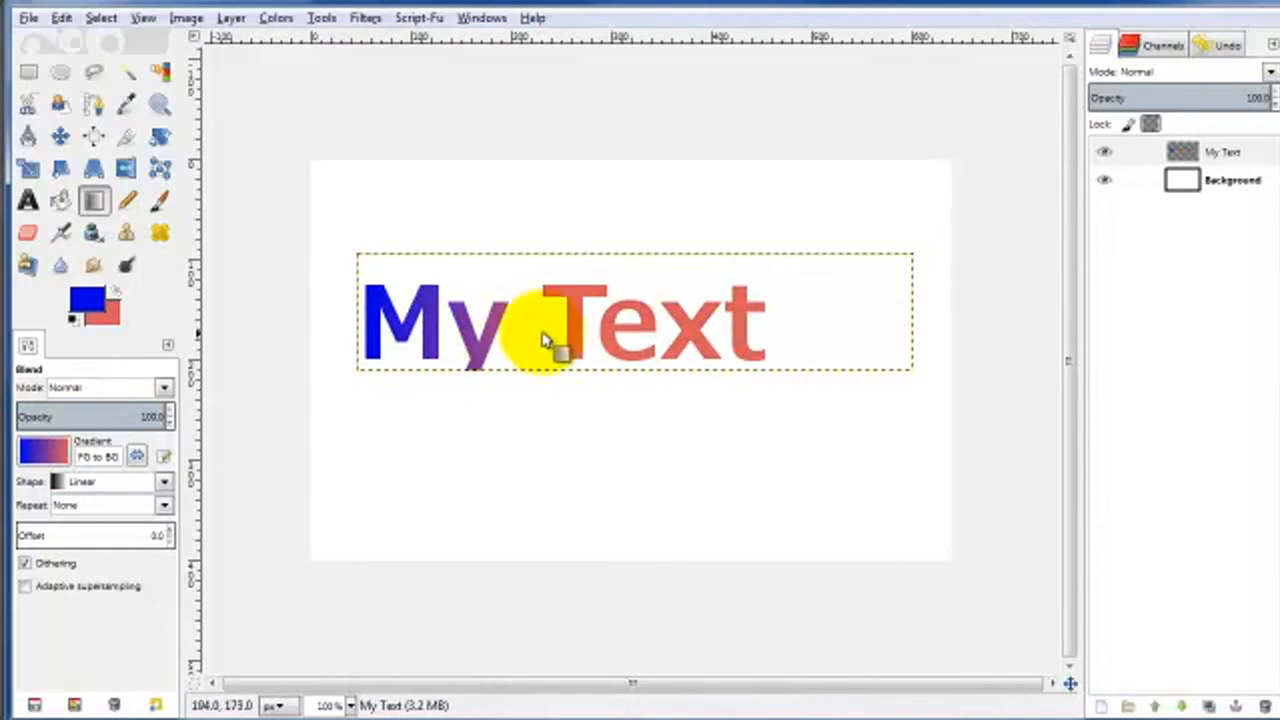
drag(647, 327, 794, 340)
drag(438, 327, 414, 288)
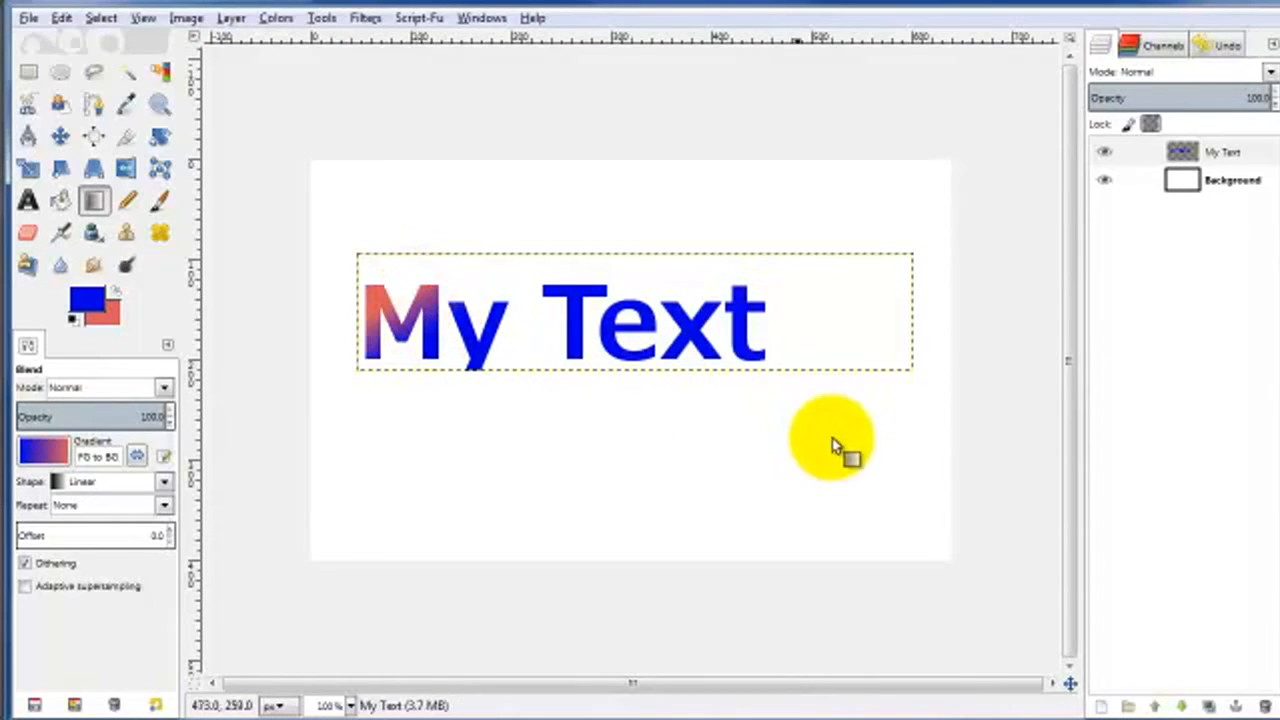
drag(712, 309, 658, 344)
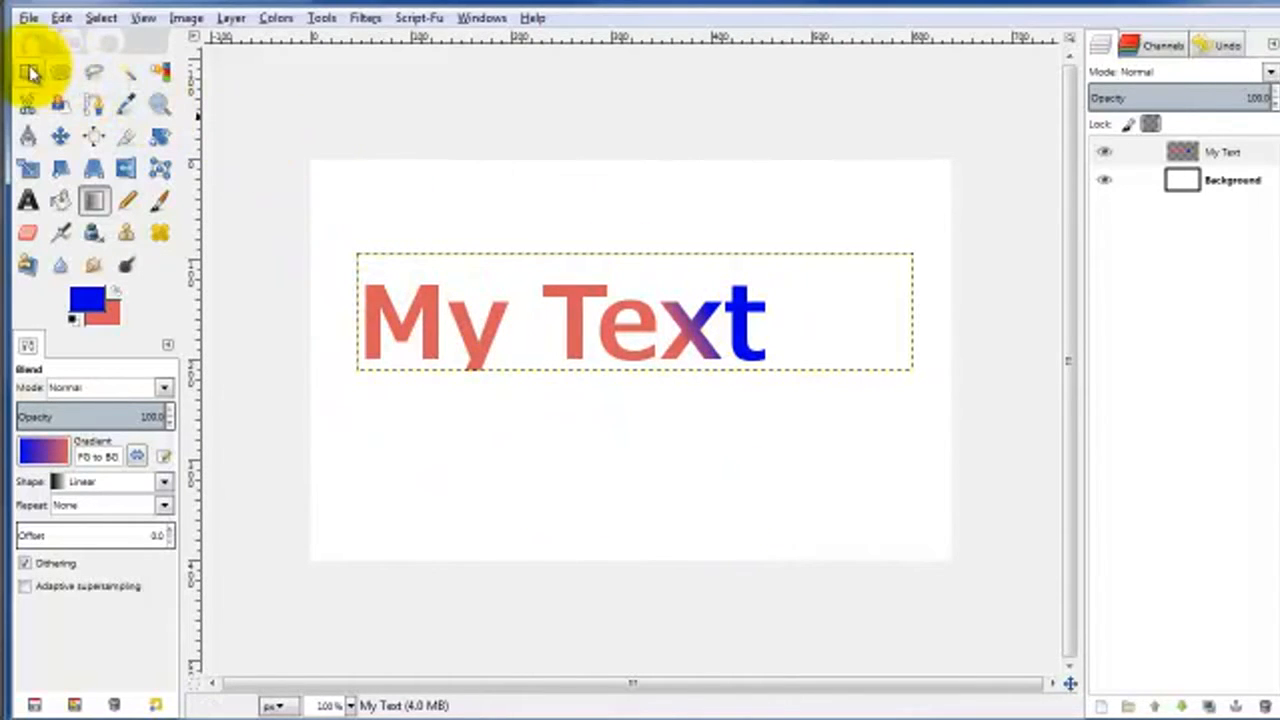
Step: Crop the image tightly around the text to about 422 × 97 px
click(126, 140)
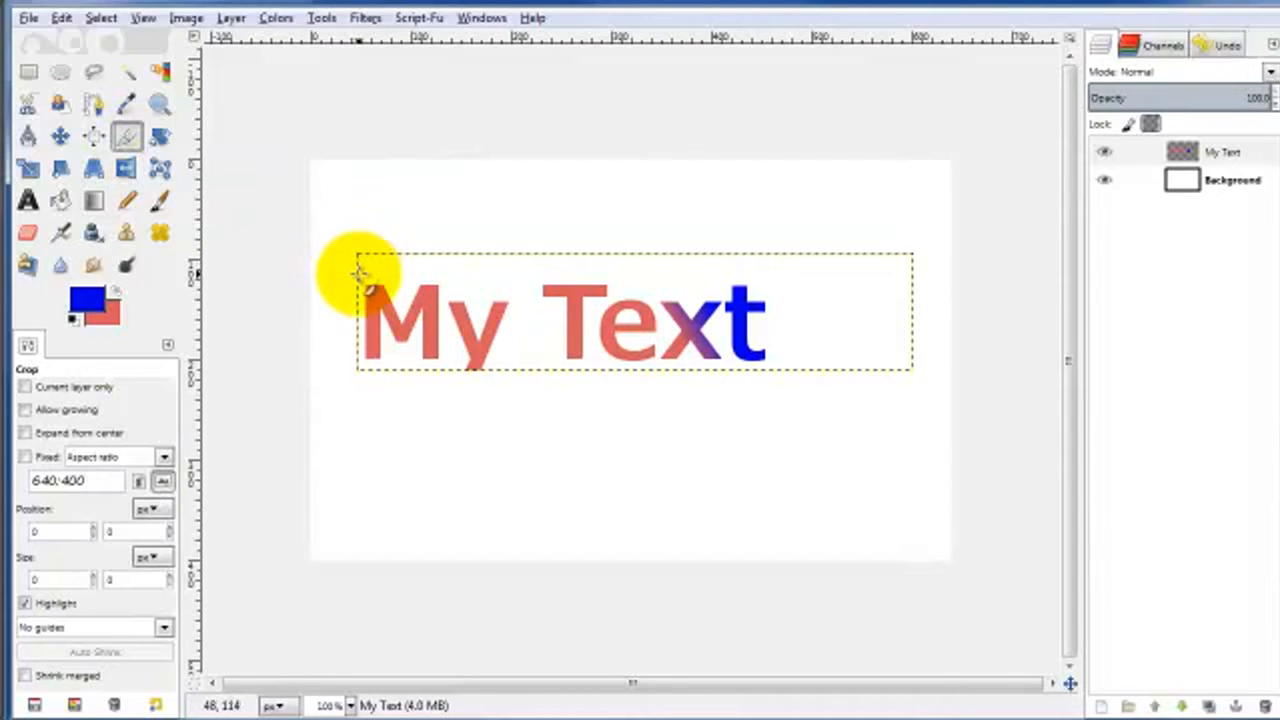
drag(359, 272, 783, 371)
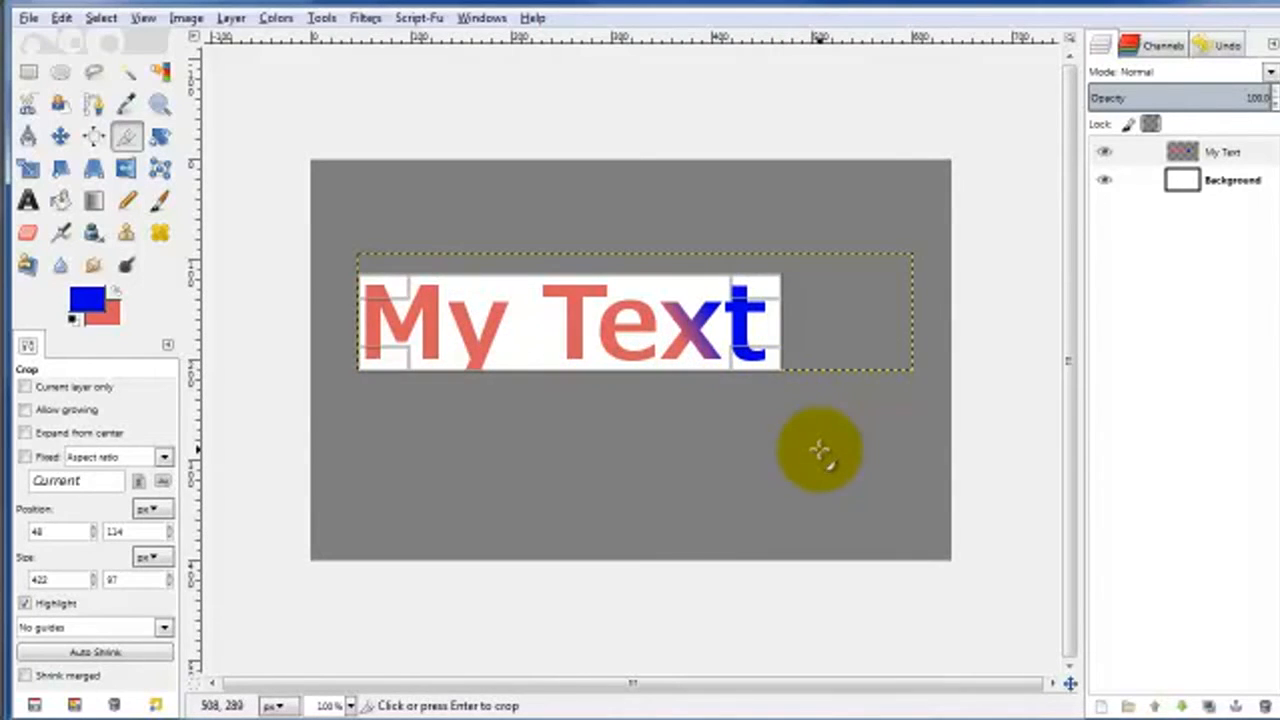
key(Return)
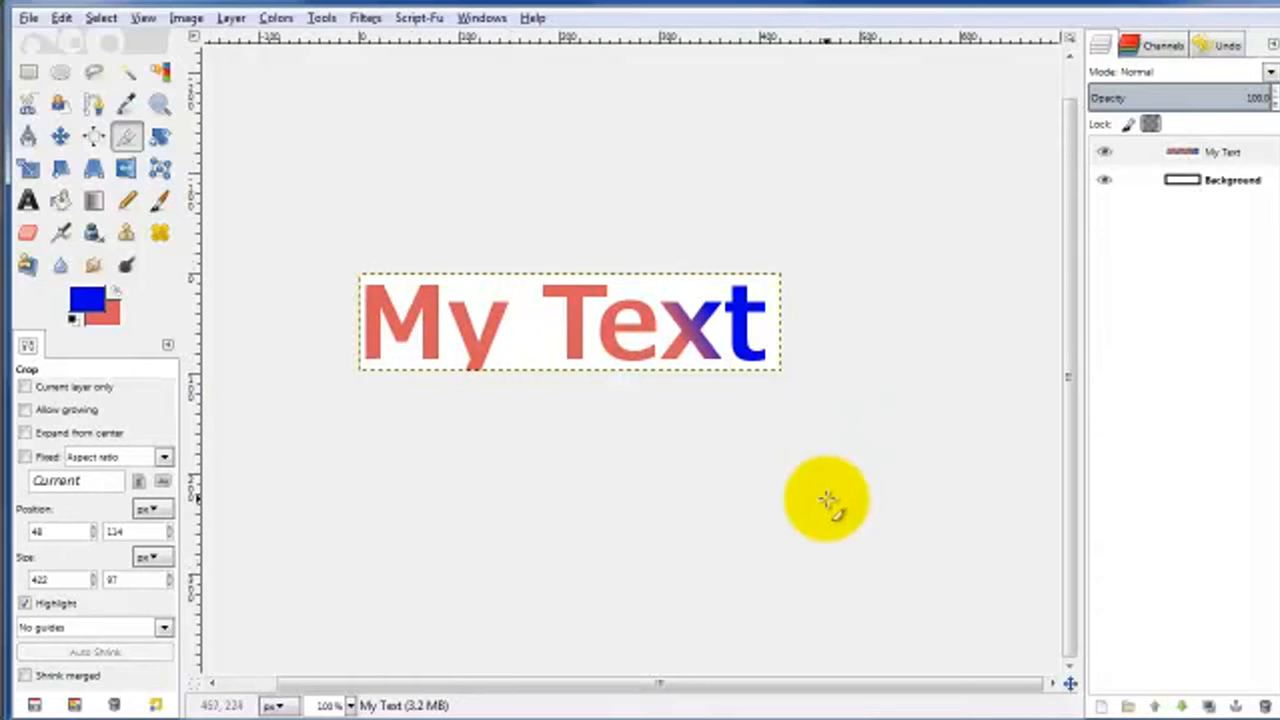
Step: Start exporting the image to the Working folder under the file name Blending.jpg
click(27, 18)
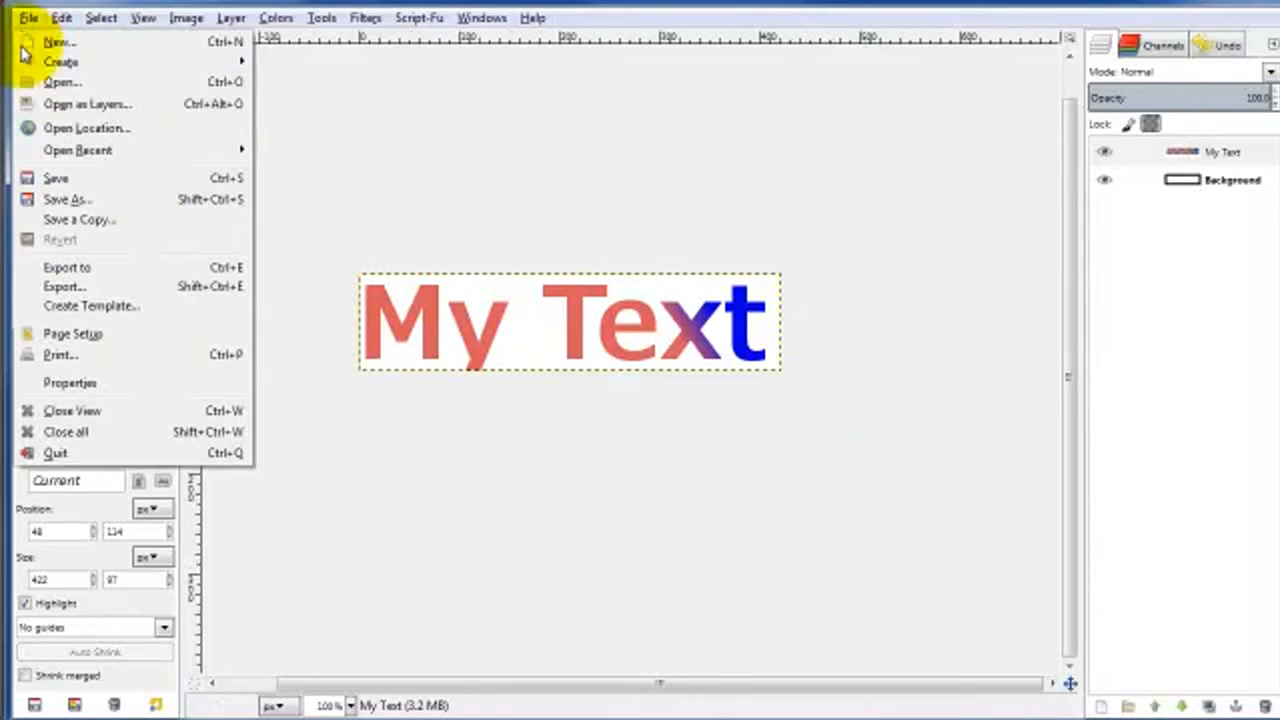
click(57, 287)
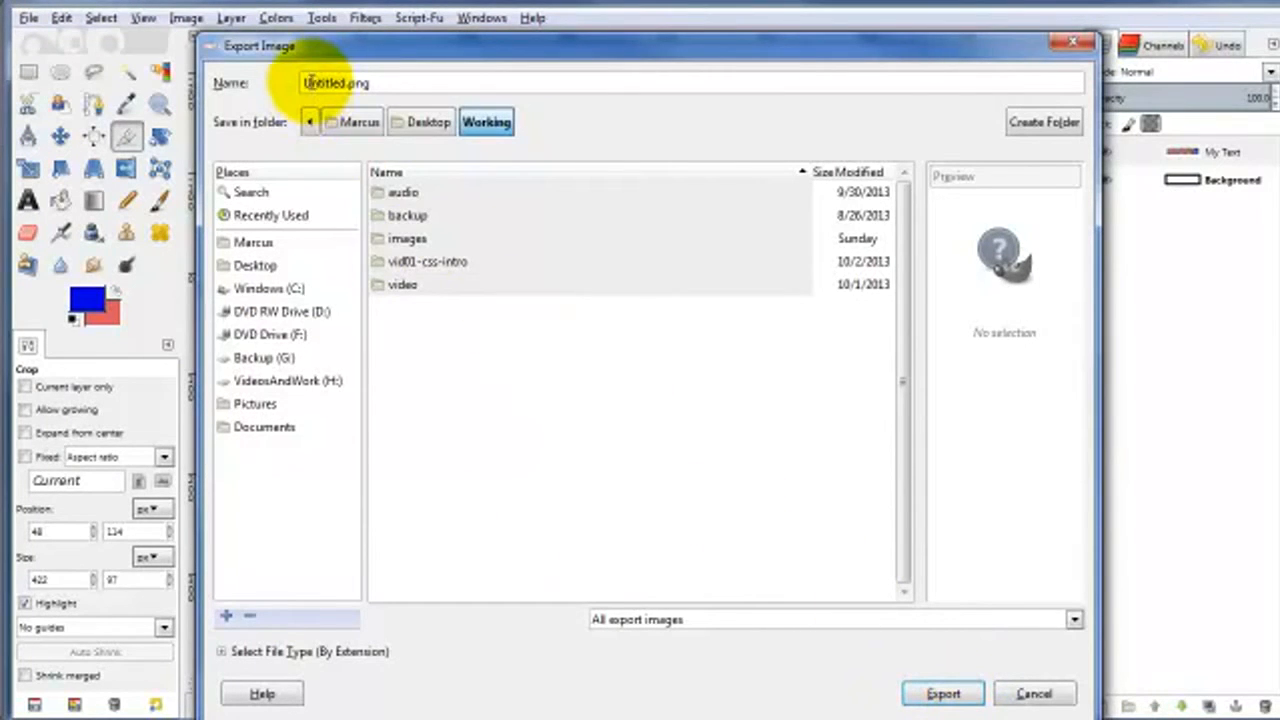
click(362, 86)
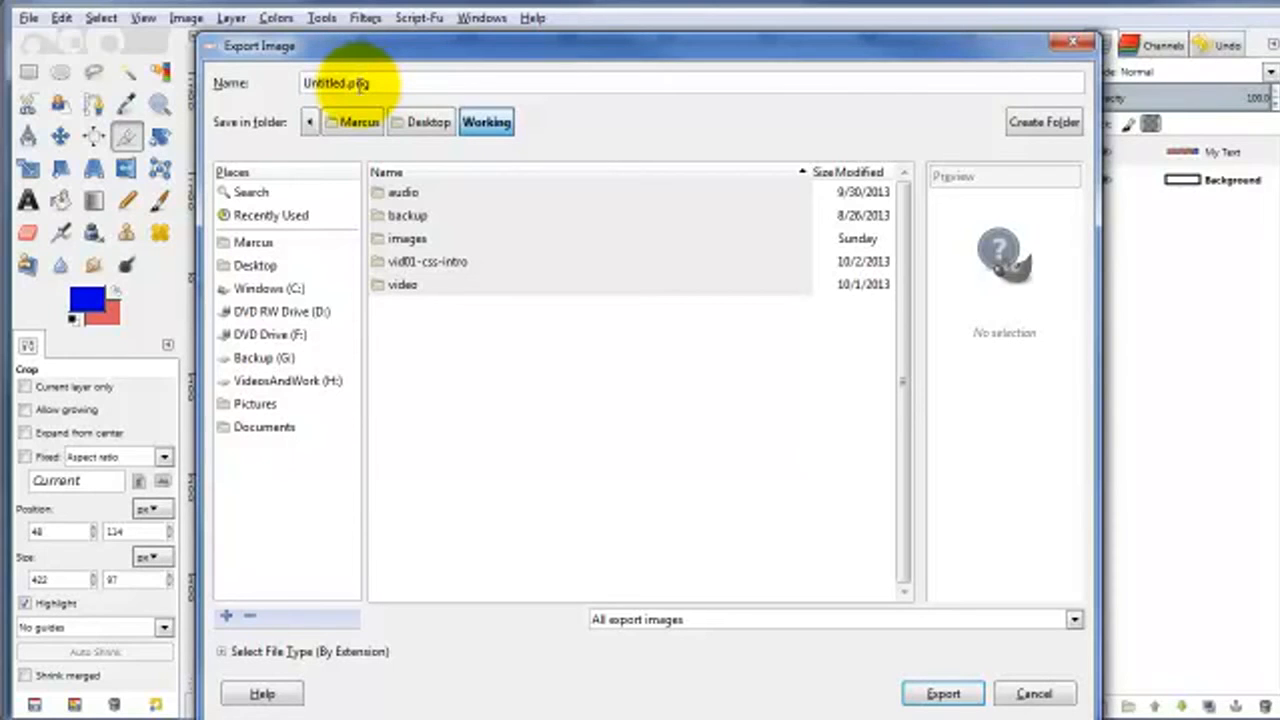
double_click(359, 84)
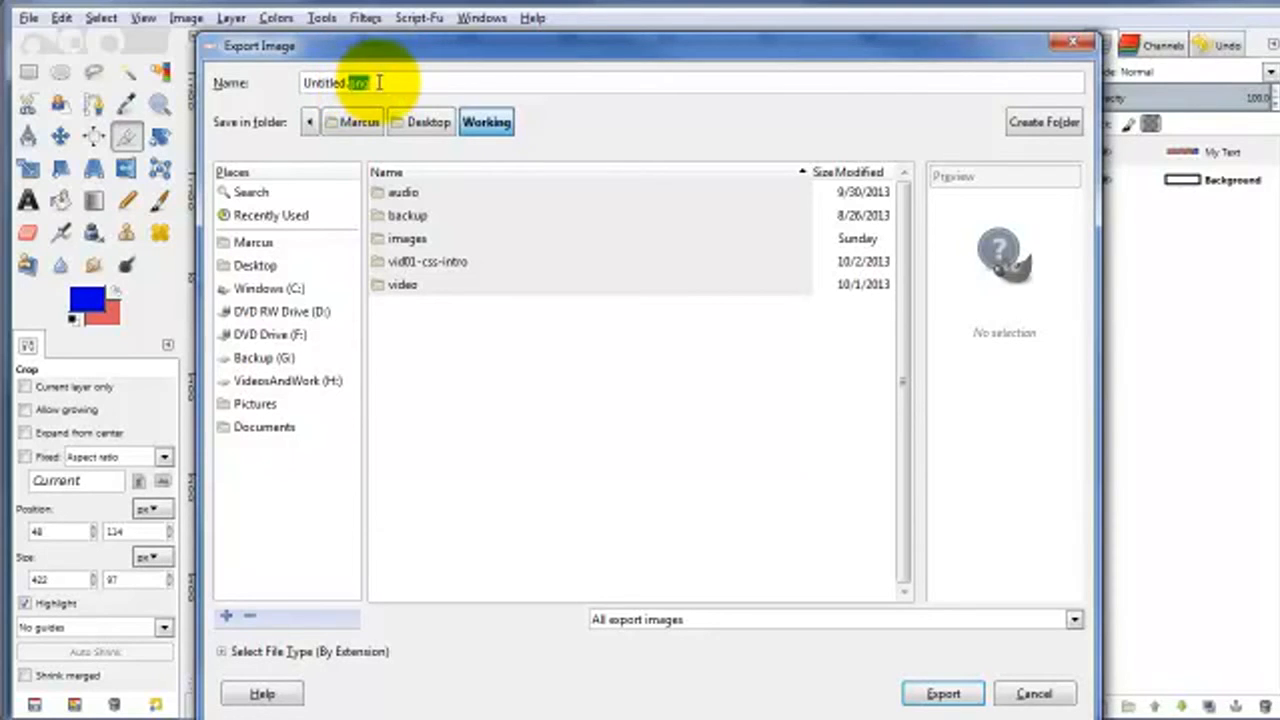
text(jpg)
double_click(325, 84)
text(Blending)
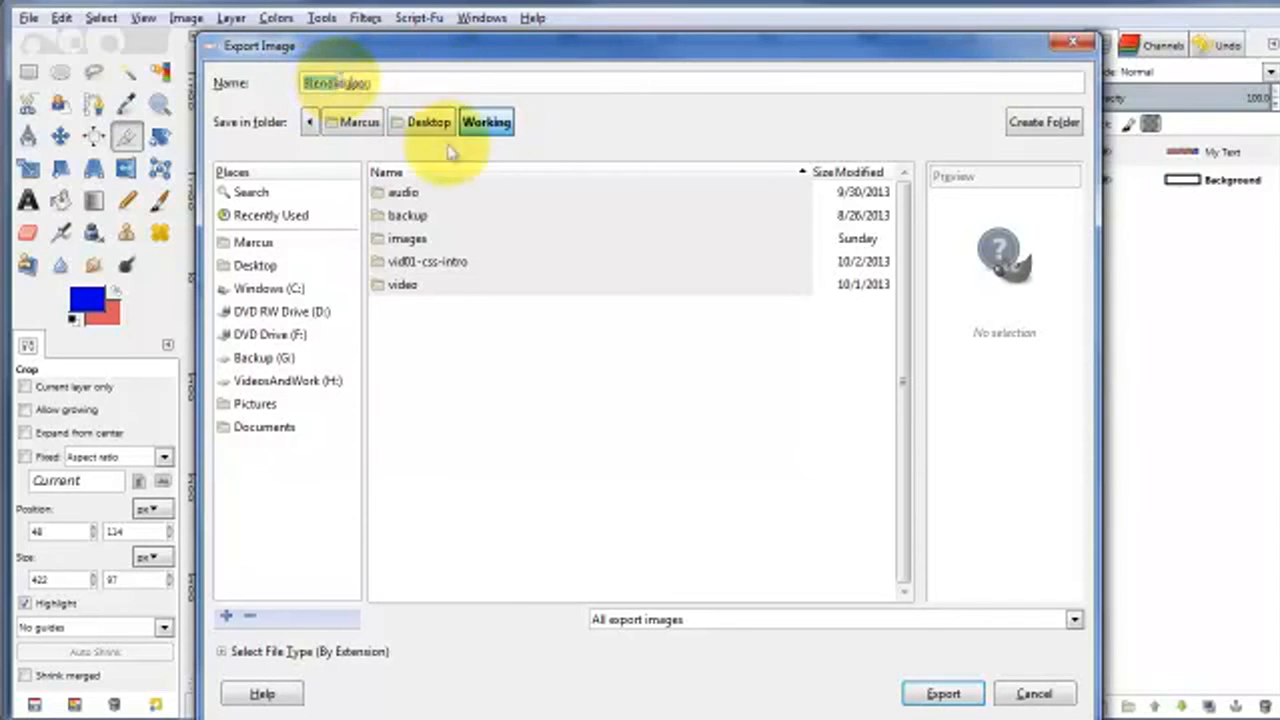
click(940, 695)
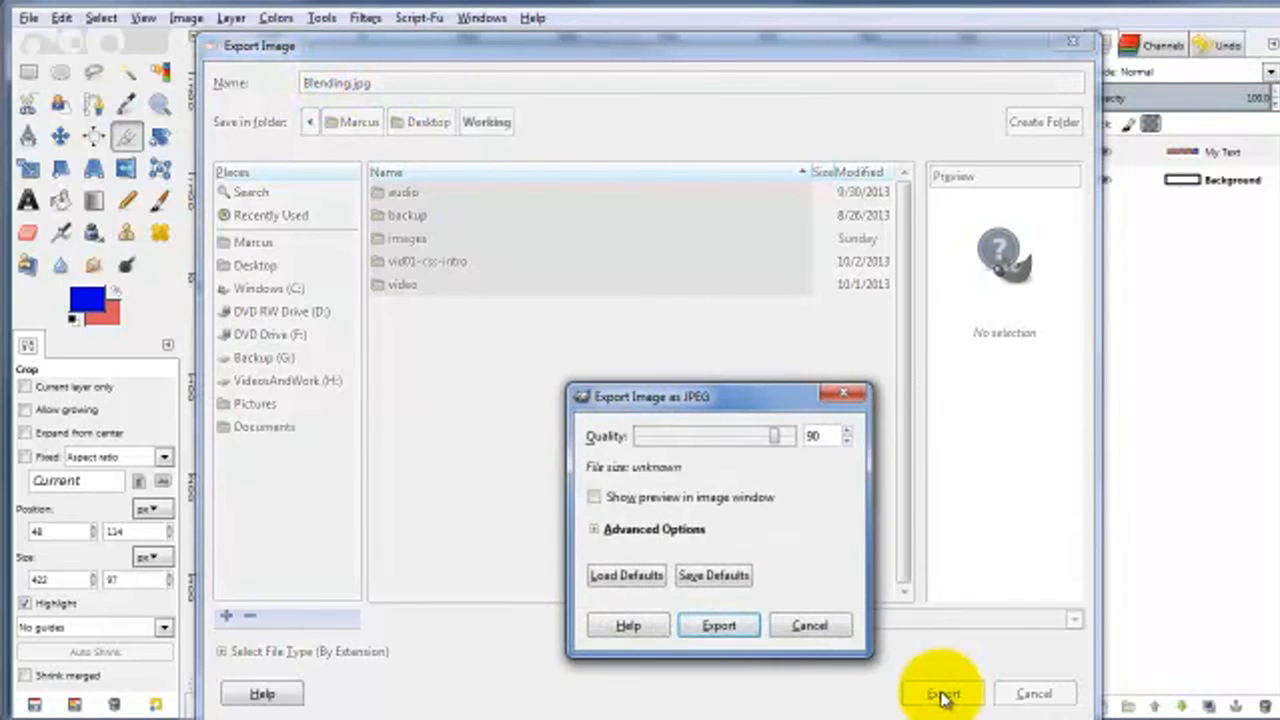
Step: Set the JPEG quality to 100, show the advanced options, and export the image
drag(775, 436, 810, 436)
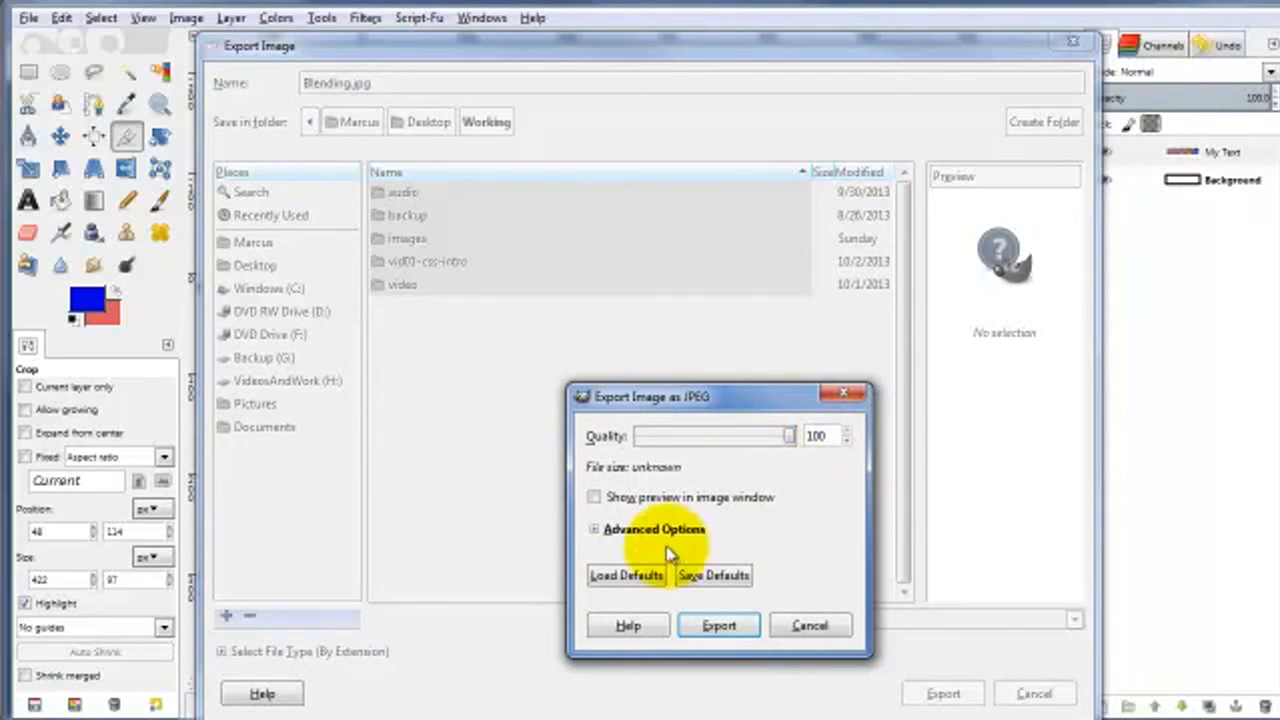
click(625, 537)
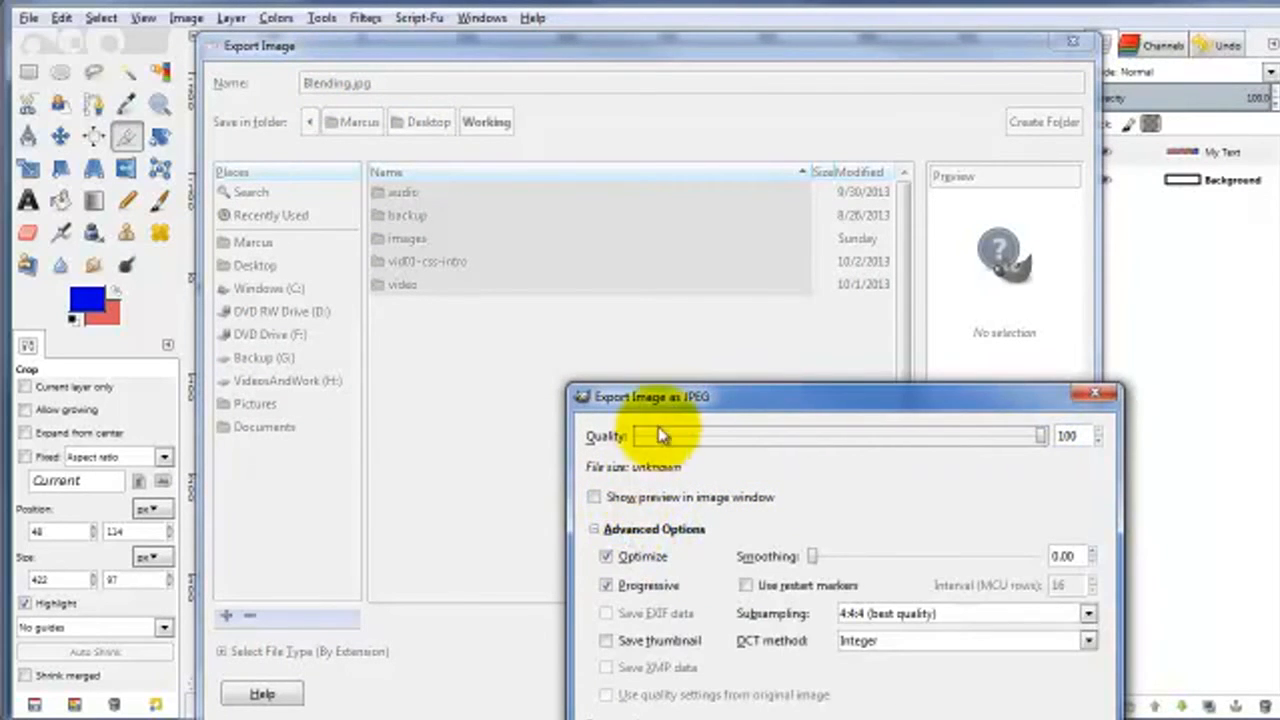
drag(680, 388, 545, 125)
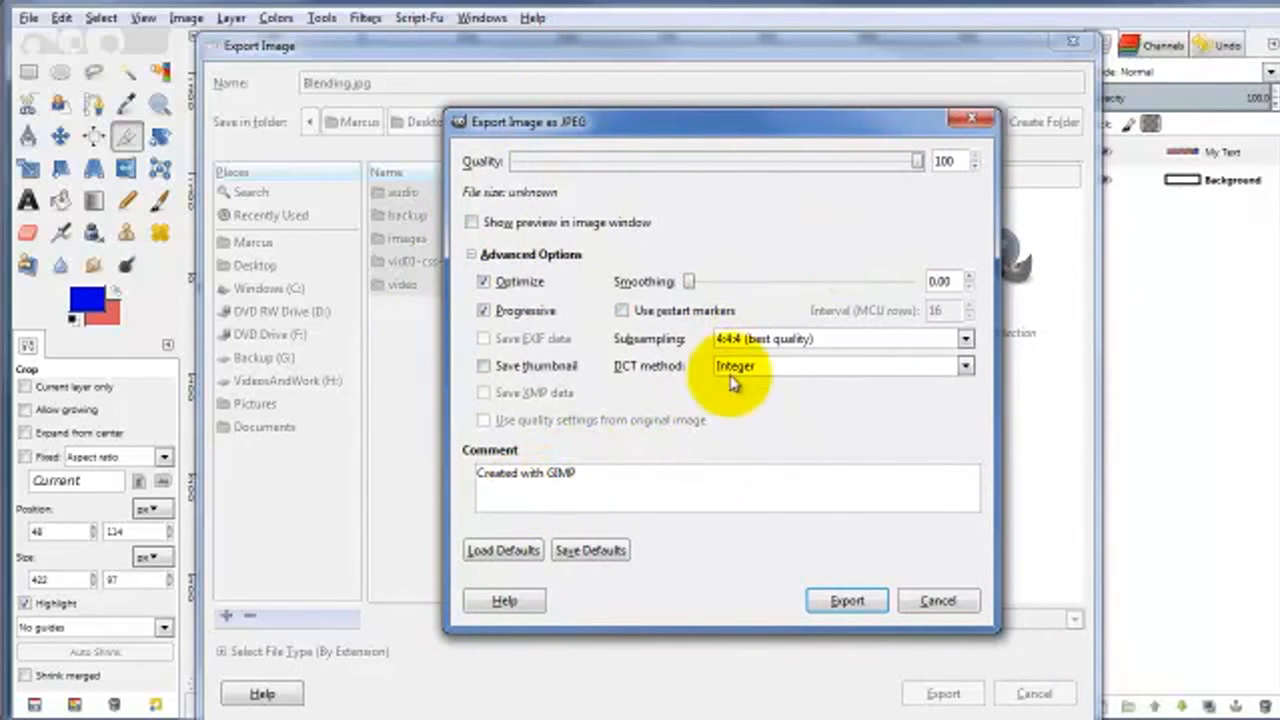
click(842, 604)
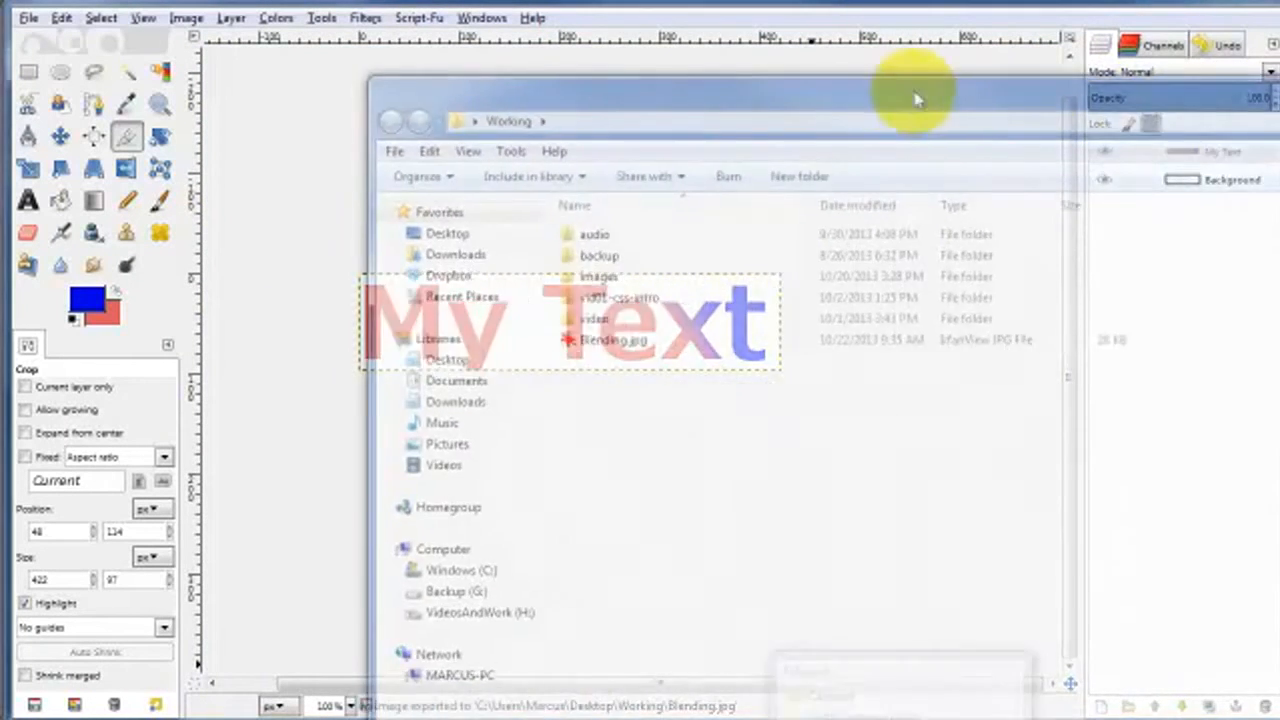
Step: Switch to the Working folder in Windows Explorer and open Blending.jpg to check the exported image
drag(917, 97, 751, 62)
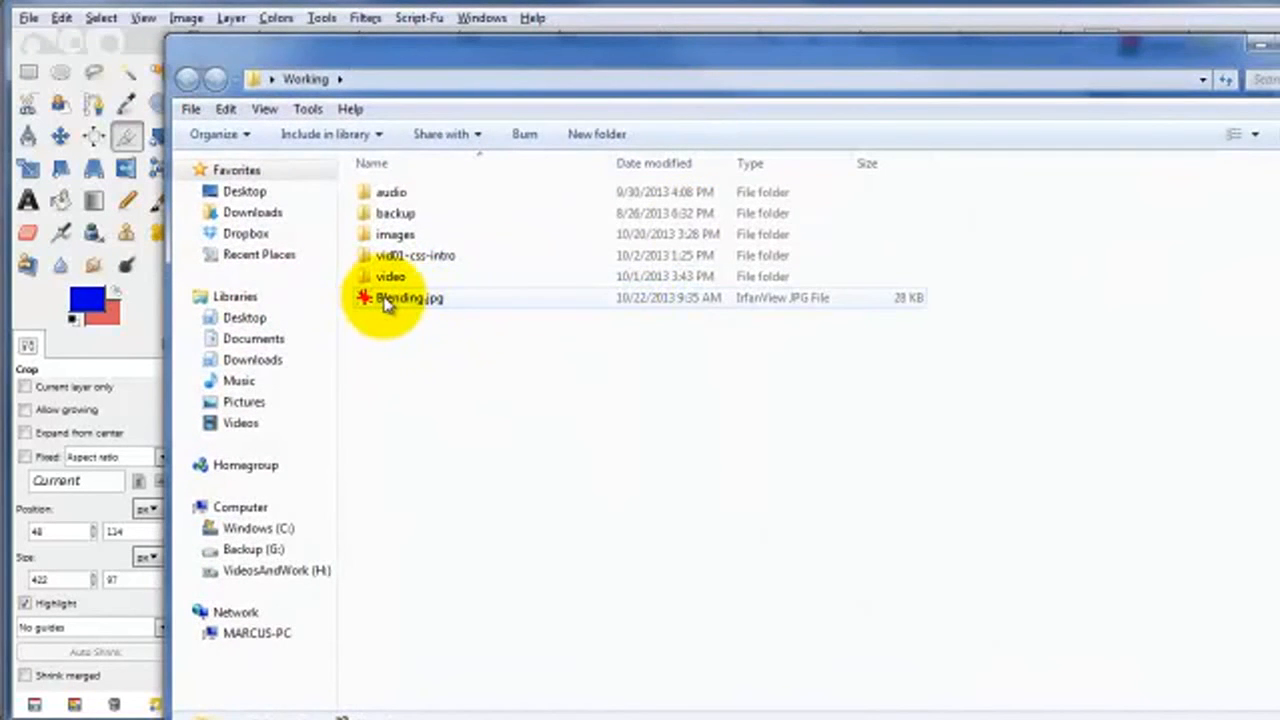
double_click(387, 300)
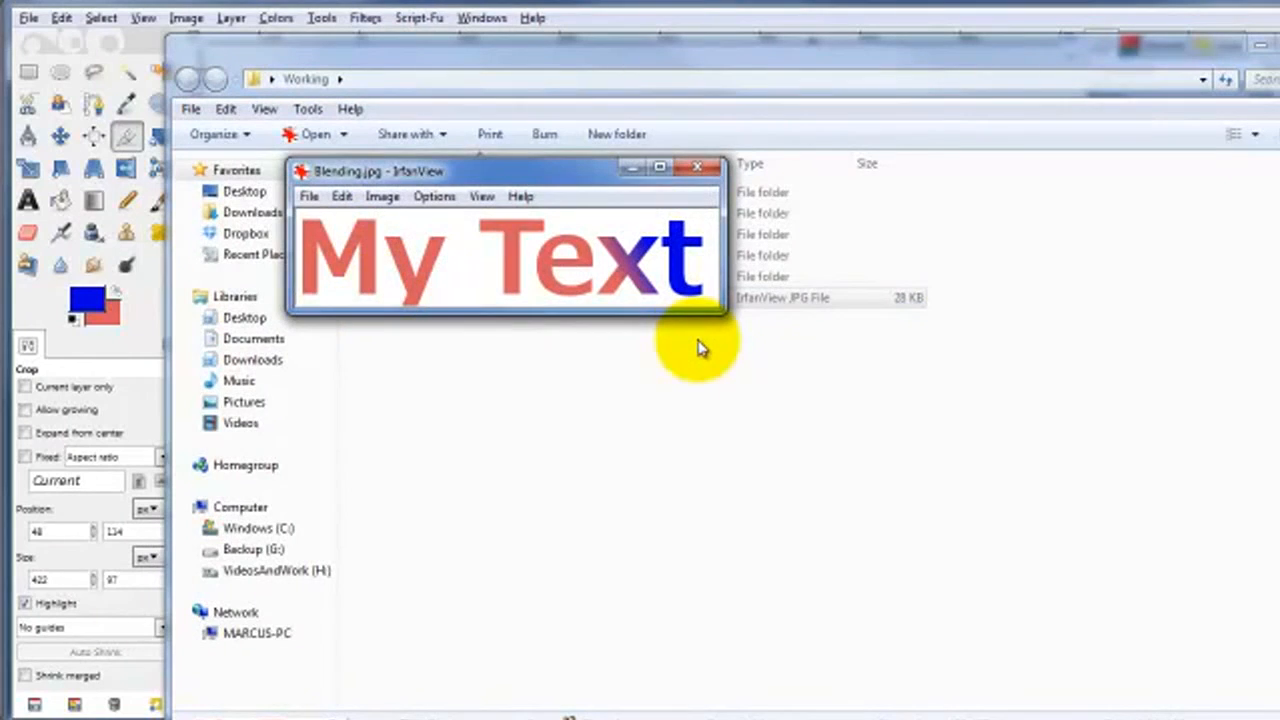